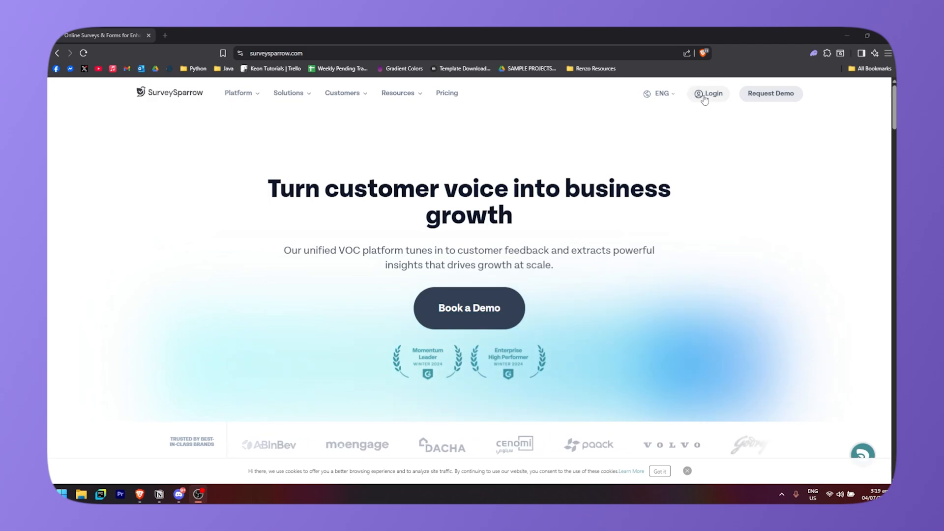
- Go to the SurveySparrow login page and open the sign-up form for a new account
{"action": "left_click", "coordinate": [710, 99]}
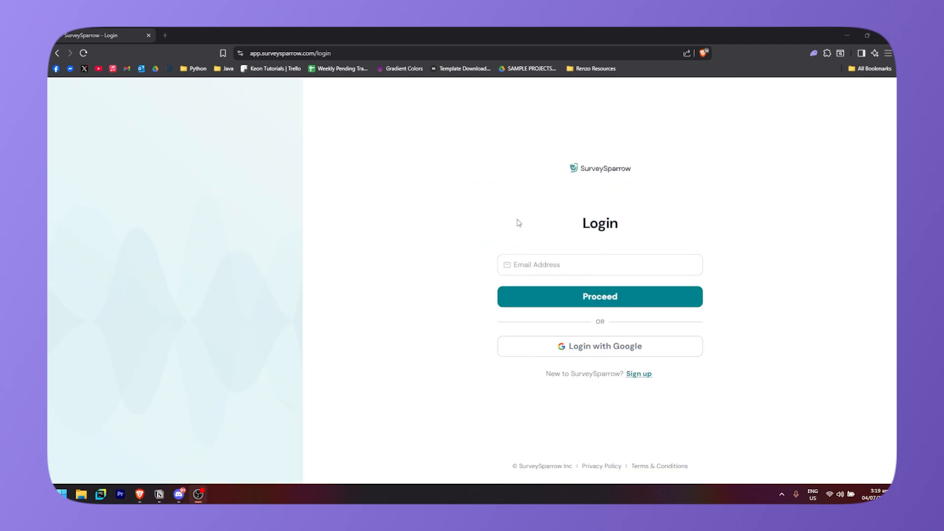
{"action": "left_click", "coordinate": [640, 375]}
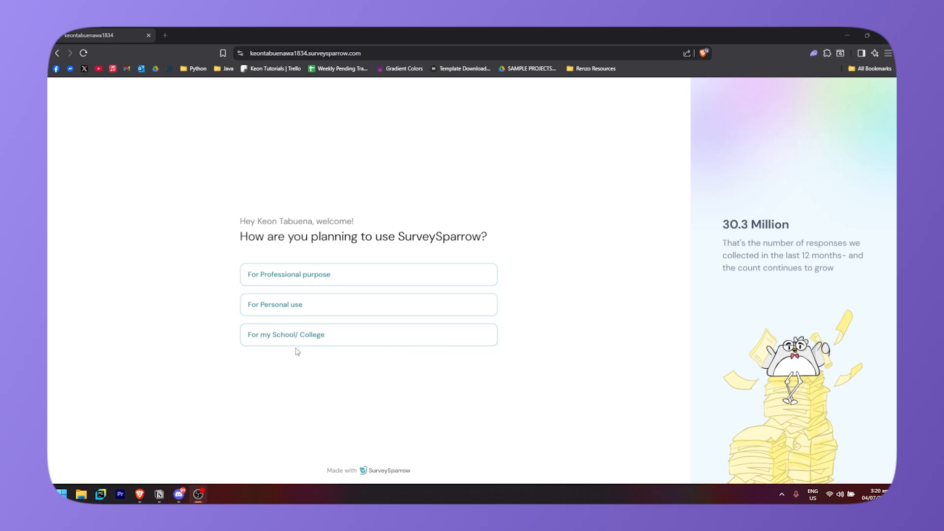
- Complete the onboarding questions with school/college use, Student role and Classroom Activities purpose, and proceed to creating the first survey
{"action": "left_click", "coordinate": [329, 337]}
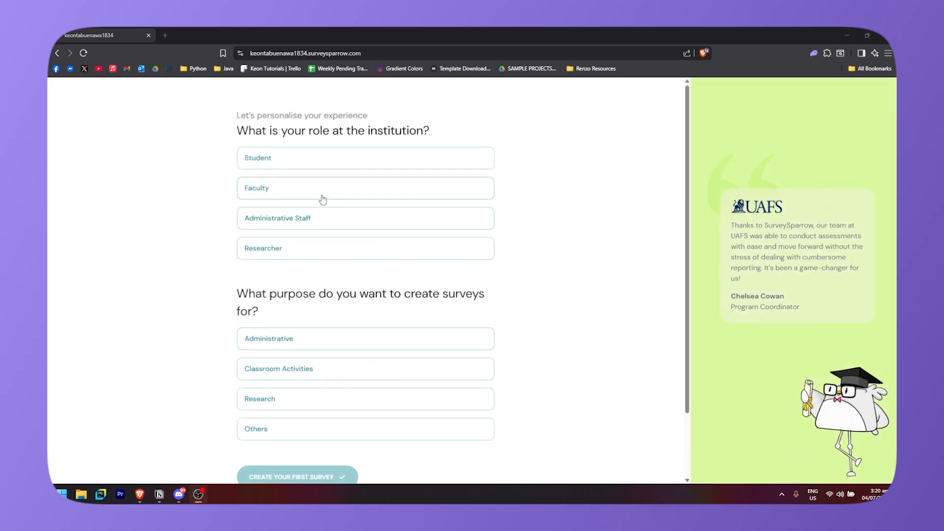
{"action": "left_click", "coordinate": [386, 164]}
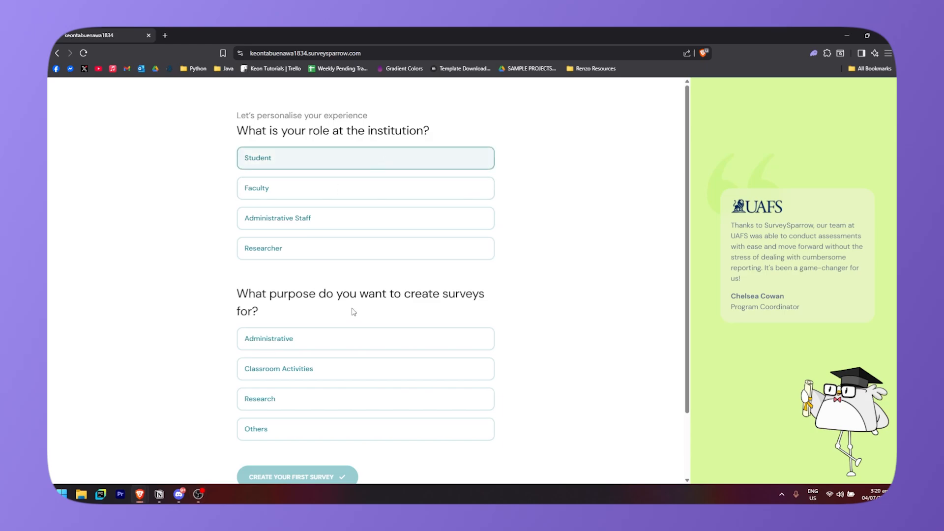
{"action": "scroll", "coordinate": [295, 320], "scroll_direction": "down", "scroll_amount": 1}
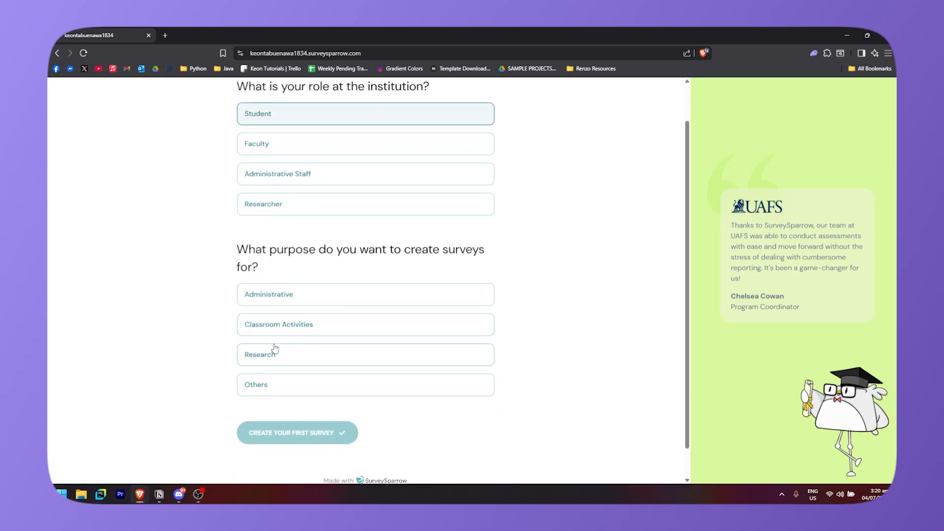
{"action": "left_click", "coordinate": [294, 329]}
{"action": "scroll", "coordinate": [253, 382], "scroll_direction": "down", "scroll_amount": 1}
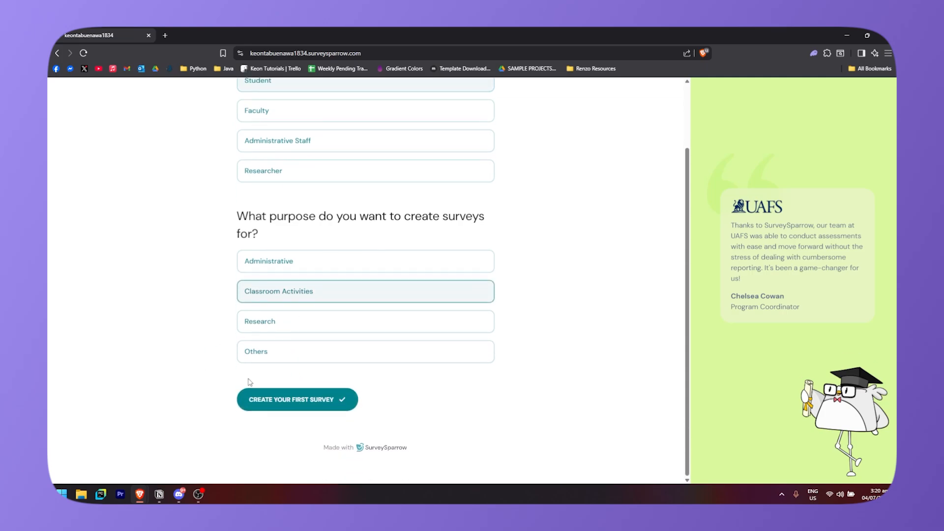
{"action": "left_click", "coordinate": [301, 400]}
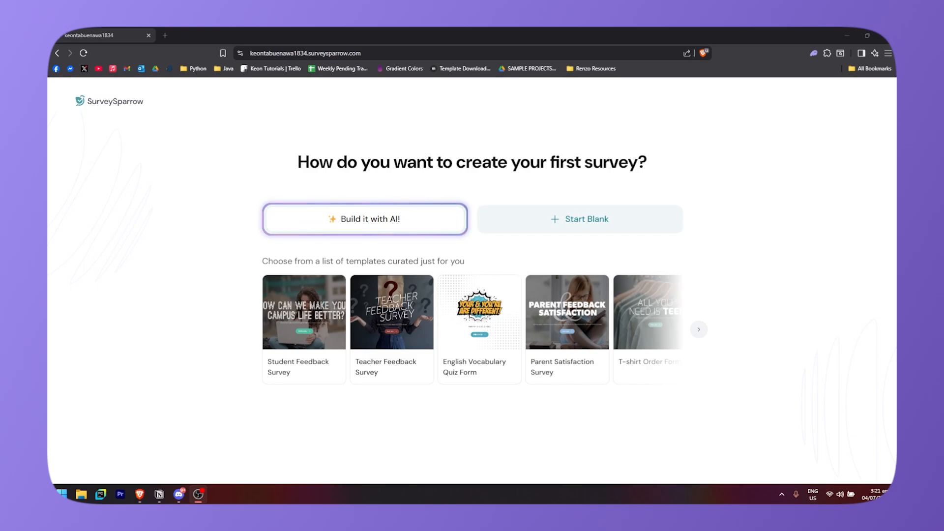
- View the AI survey builder's prompt form and return to the survey creation options
{"action": "left_click", "coordinate": [380, 224]}
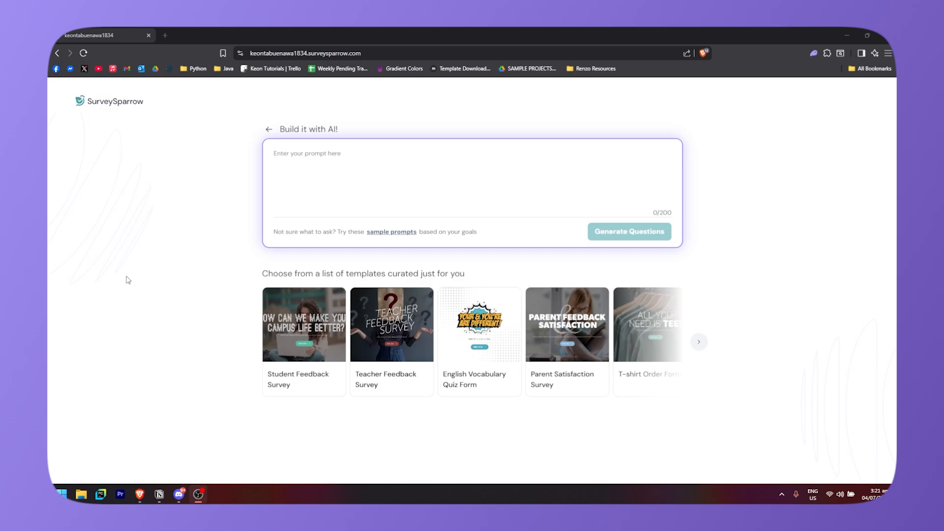
{"action": "left_click", "coordinate": [265, 129]}
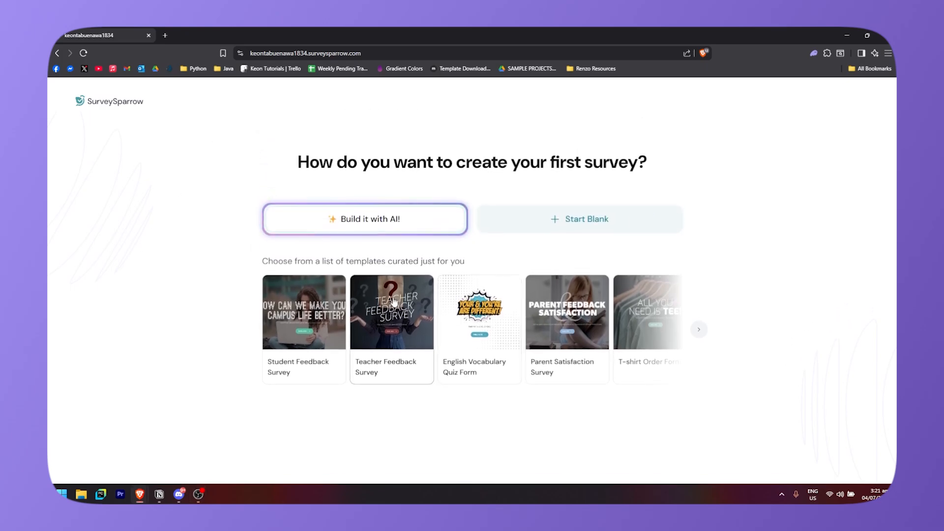
- Browse the curated survey templates and create a survey from the Teacher Feedback Survey template
{"action": "left_click", "coordinate": [698, 329]}
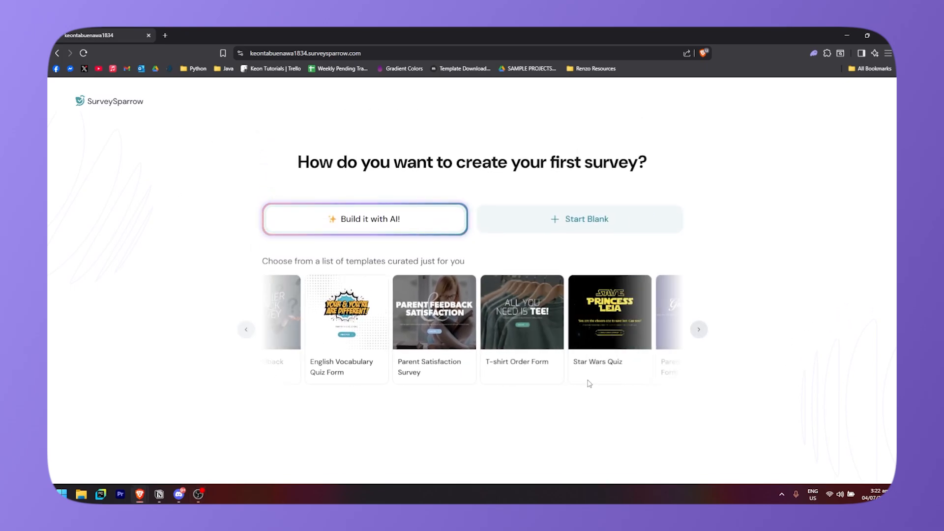
{"action": "left_click", "coordinate": [699, 330]}
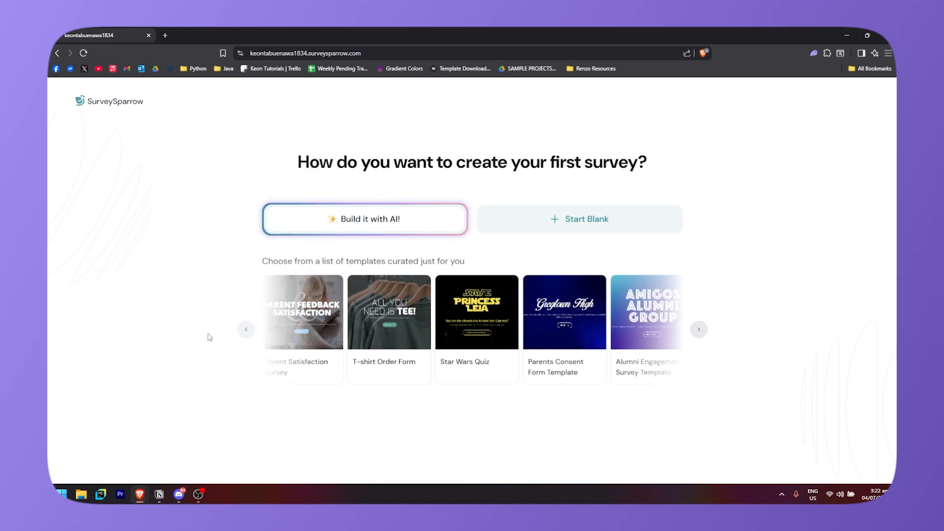
{"action": "left_click", "coordinate": [244, 331]}
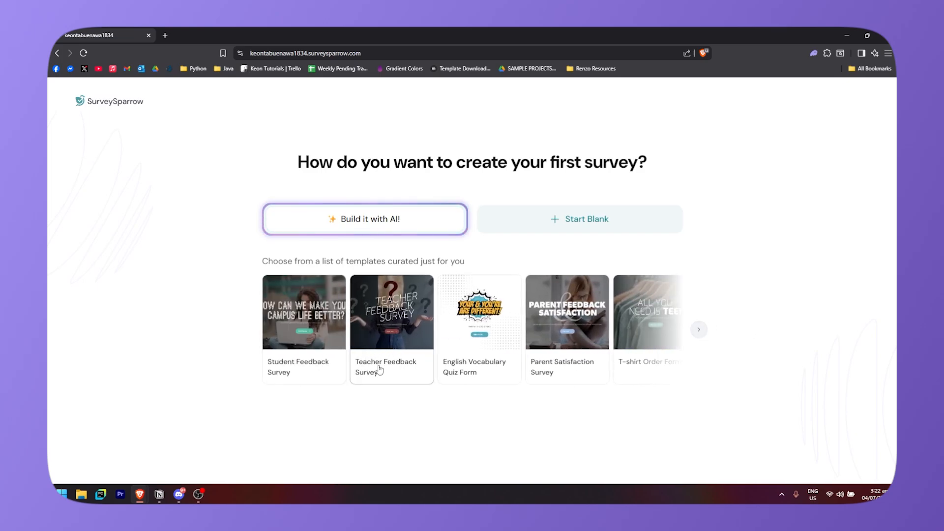
{"action": "left_click", "coordinate": [402, 370]}
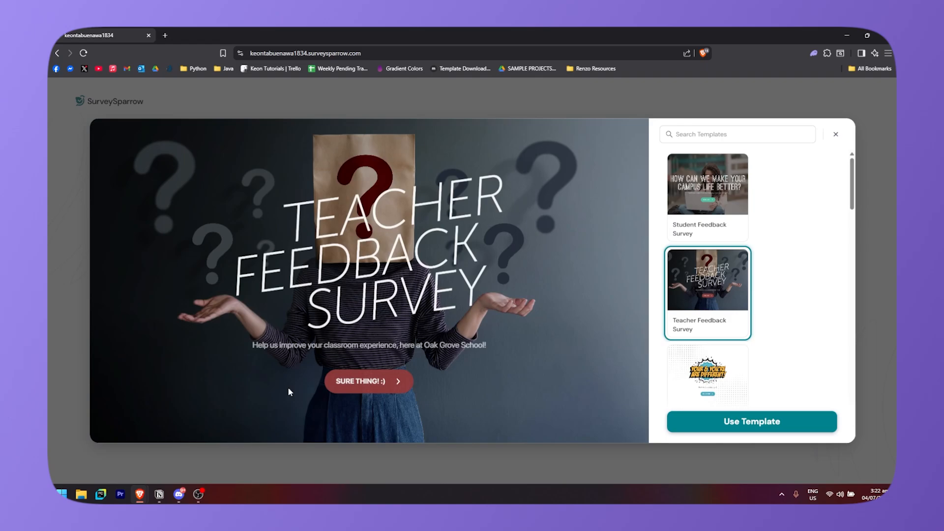
{"action": "left_click", "coordinate": [750, 432]}
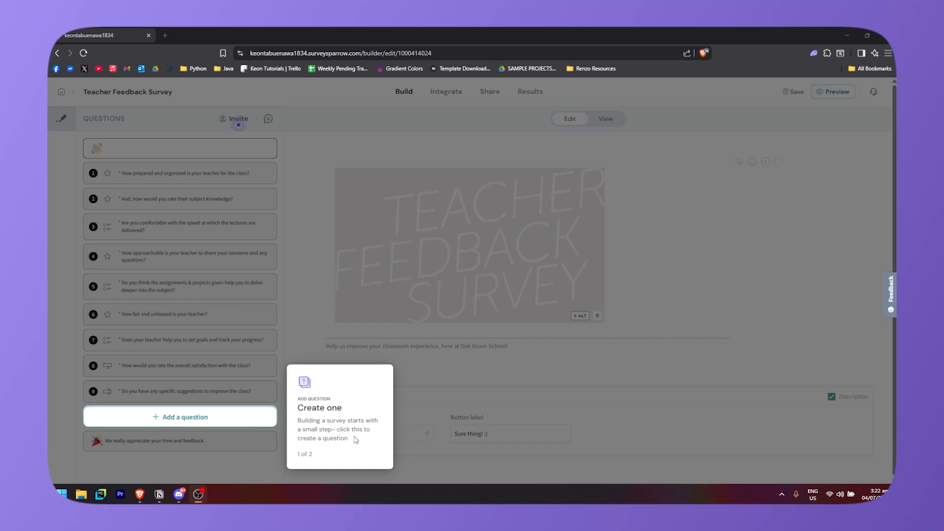
- Add a Rating question at the end of the survey's question list
{"action": "left_click", "coordinate": [202, 419]}
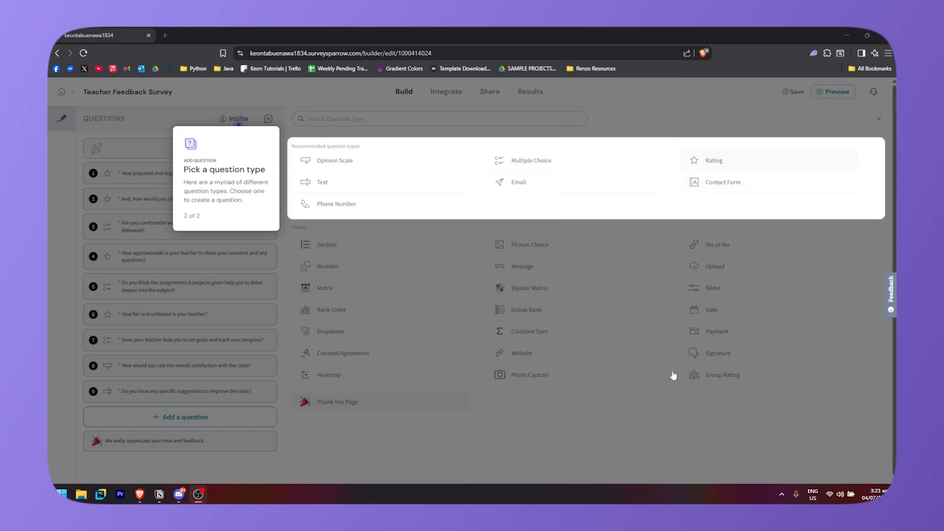
{"action": "mouse_move", "coordinate": [730, 169]}
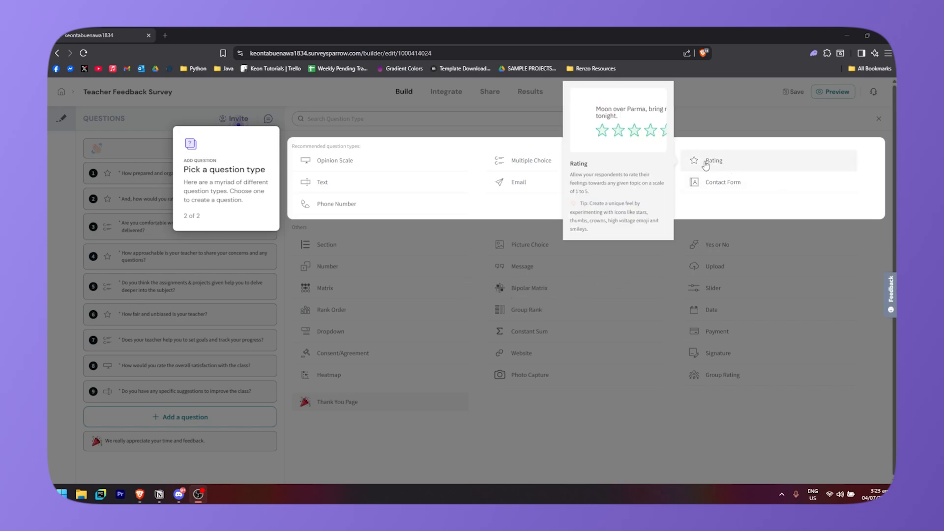
{"action": "left_click", "coordinate": [715, 162]}
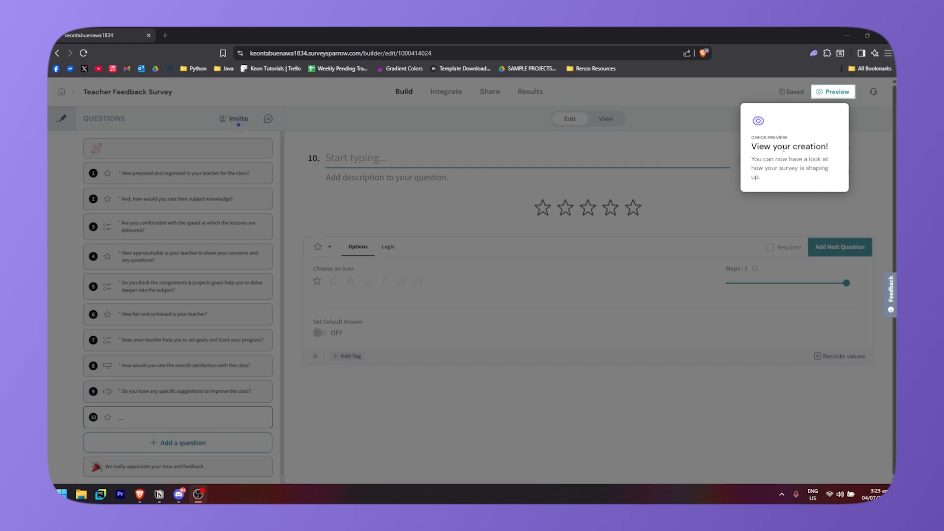
- Preview the survey, answer the first question with 5 stars, and close the preview
{"action": "left_click", "coordinate": [829, 93]}
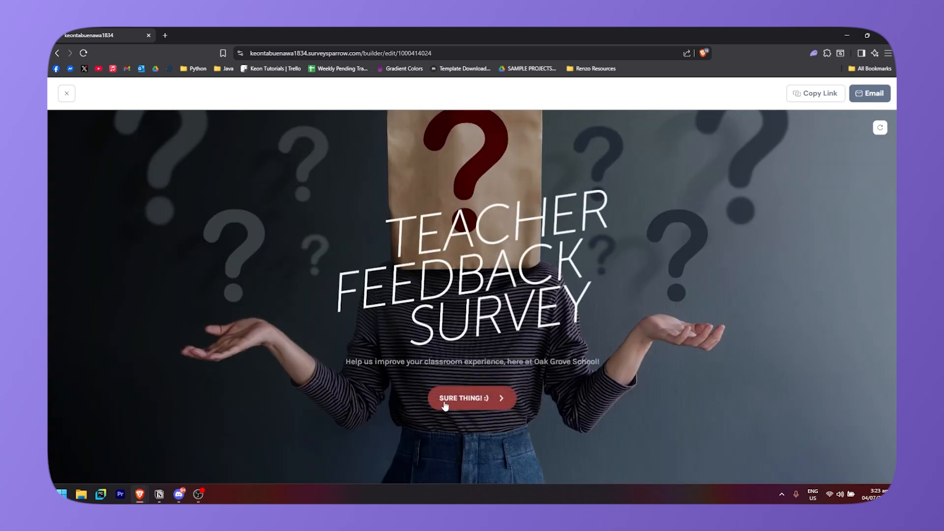
{"action": "left_click", "coordinate": [486, 403]}
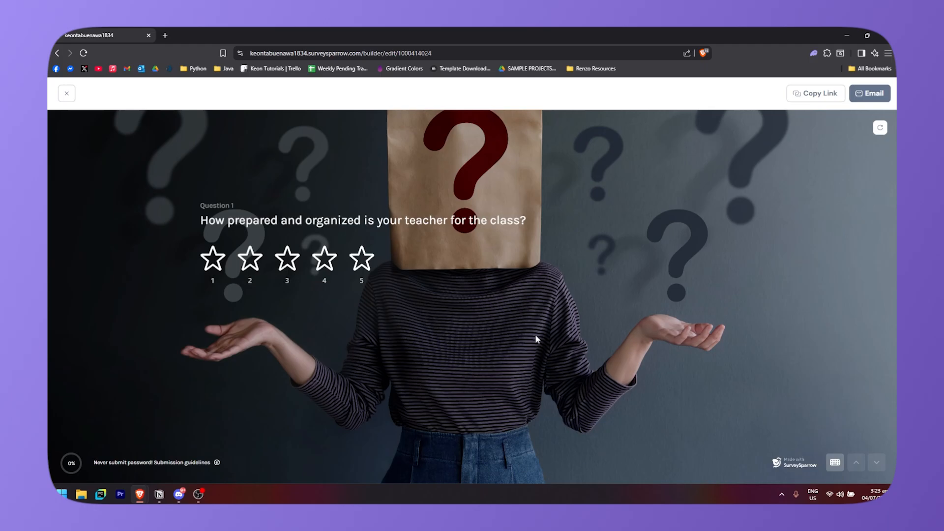
{"action": "left_click", "coordinate": [361, 258]}
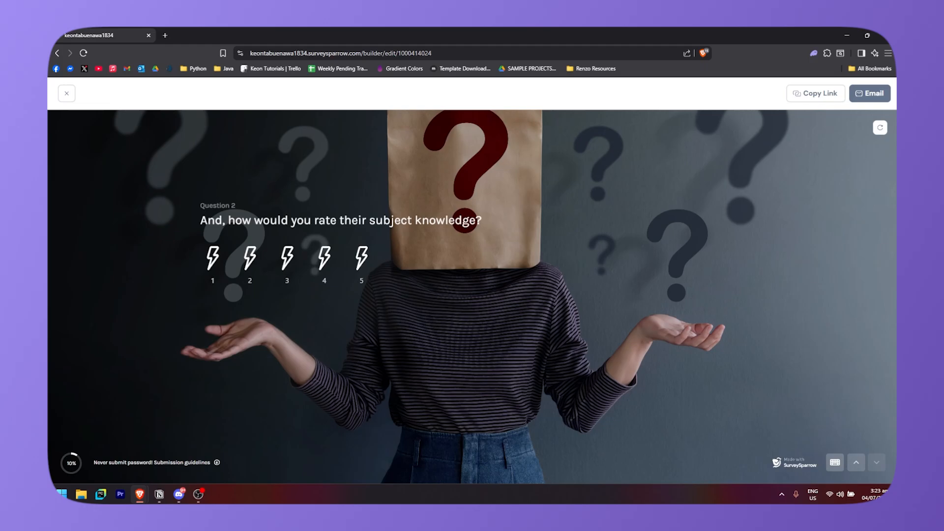
{"action": "left_click", "coordinate": [67, 93]}
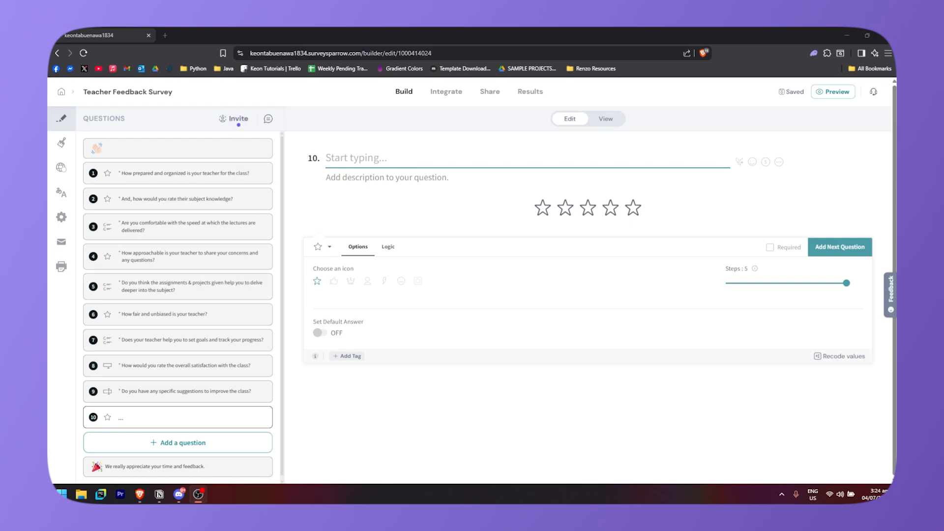
- Delete the question about whether the teacher helps set goals and track progress
{"action": "left_click", "coordinate": [186, 182]}
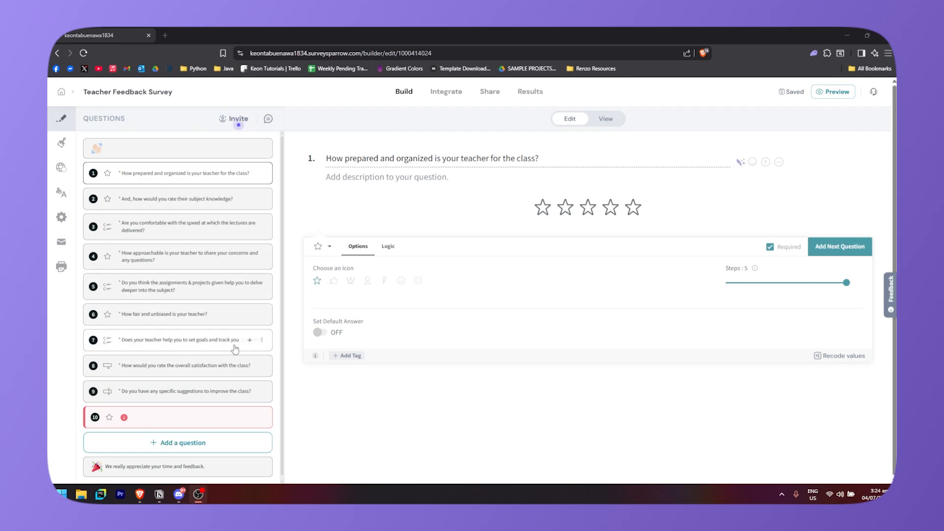
{"action": "left_click", "coordinate": [262, 341]}
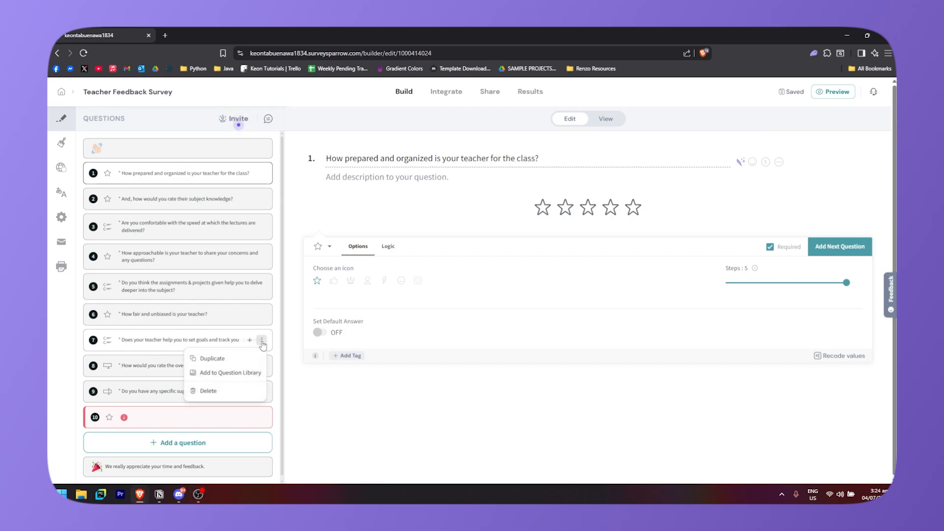
{"action": "left_click", "coordinate": [209, 391]}
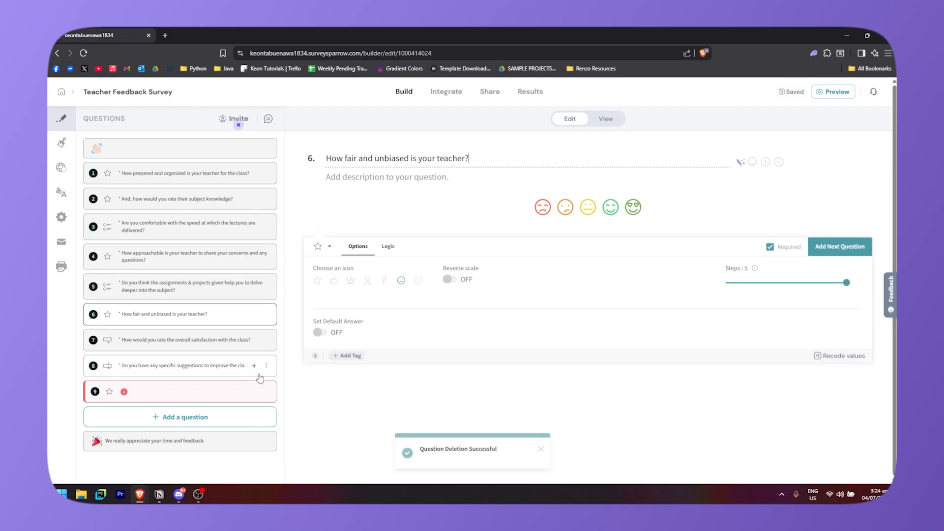
- Duplicate the blank rating question and delete both blank rating questions from the survey
{"action": "left_click", "coordinate": [266, 393]}
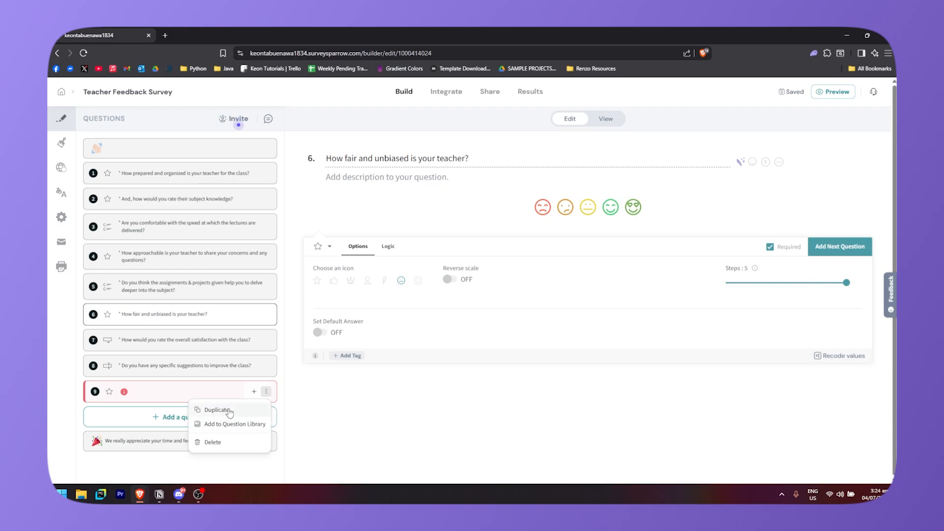
{"action": "left_click", "coordinate": [249, 410]}
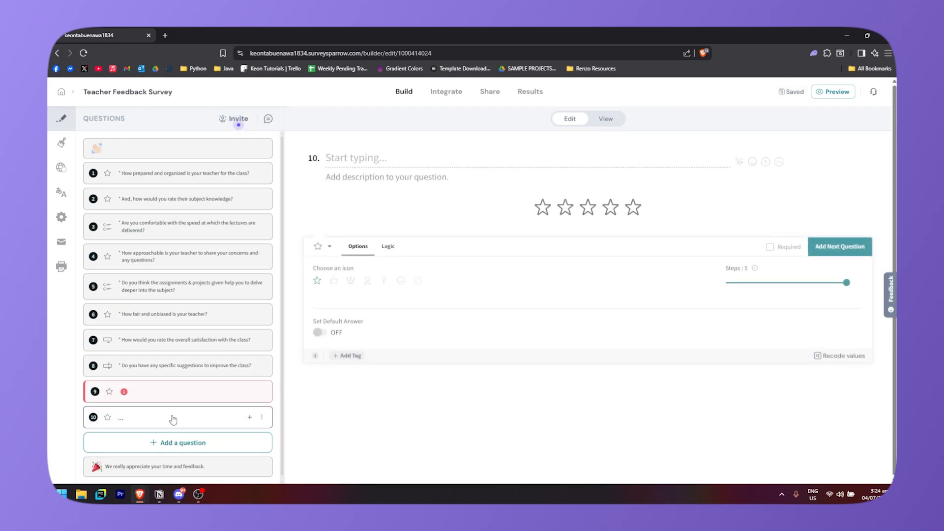
{"action": "left_click", "coordinate": [266, 392]}
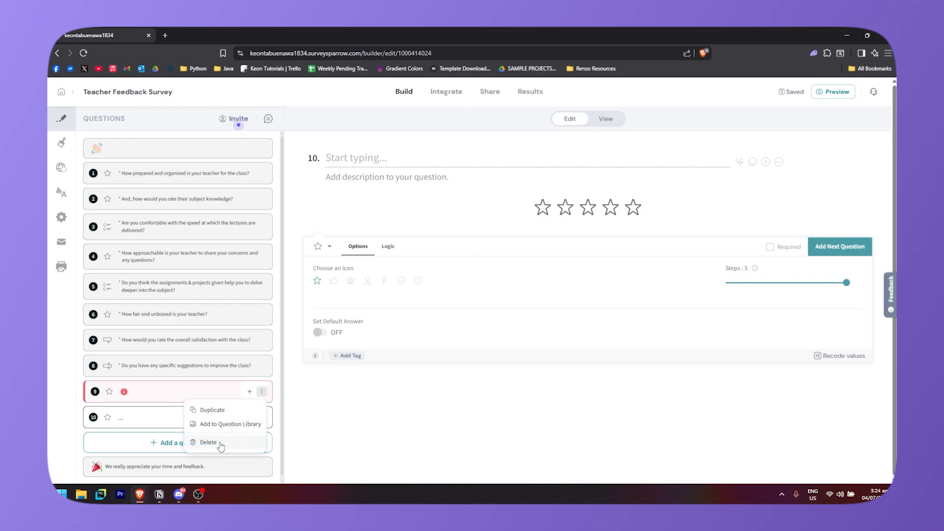
{"action": "left_click", "coordinate": [220, 442]}
{"action": "left_click", "coordinate": [266, 392]}
{"action": "left_click", "coordinate": [224, 441]}
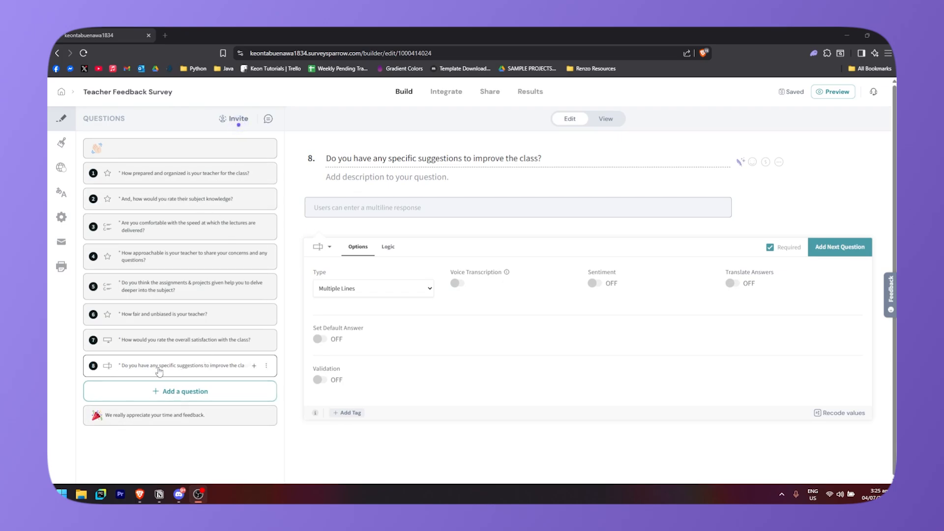
- Clear the text of the class improvement suggestions question and undo the deletion
{"action": "left_click", "coordinate": [560, 158]}
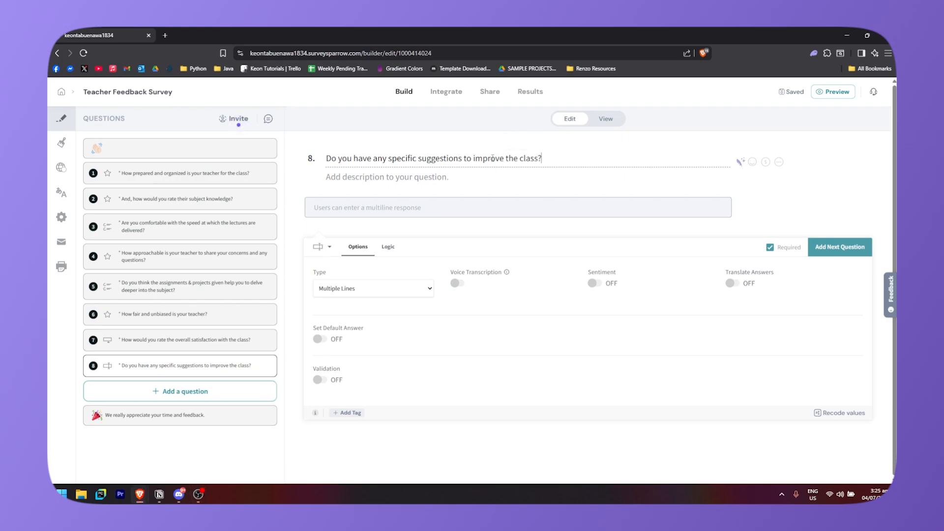
{"action": "left_click_drag", "start_coordinate": [553, 160], "coordinate": [292, 149]}
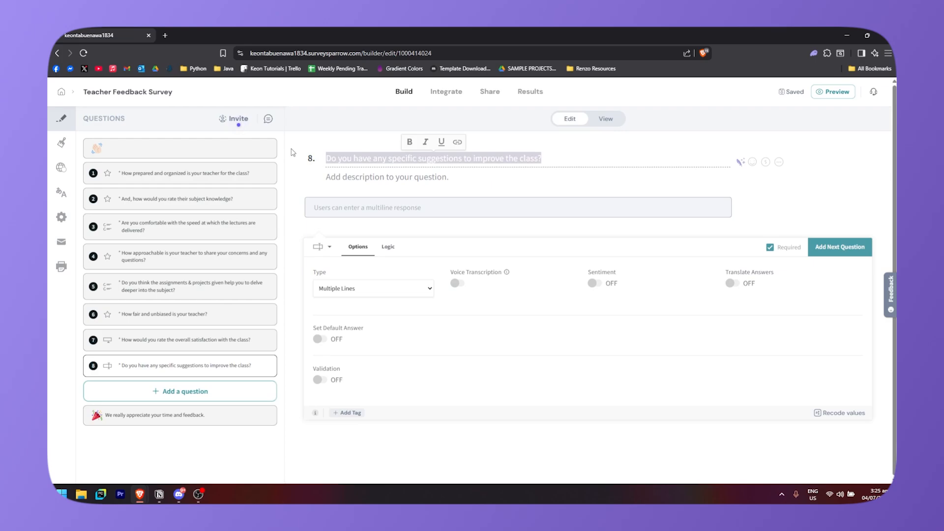
{"action": "key", "text": "BackSpace"}
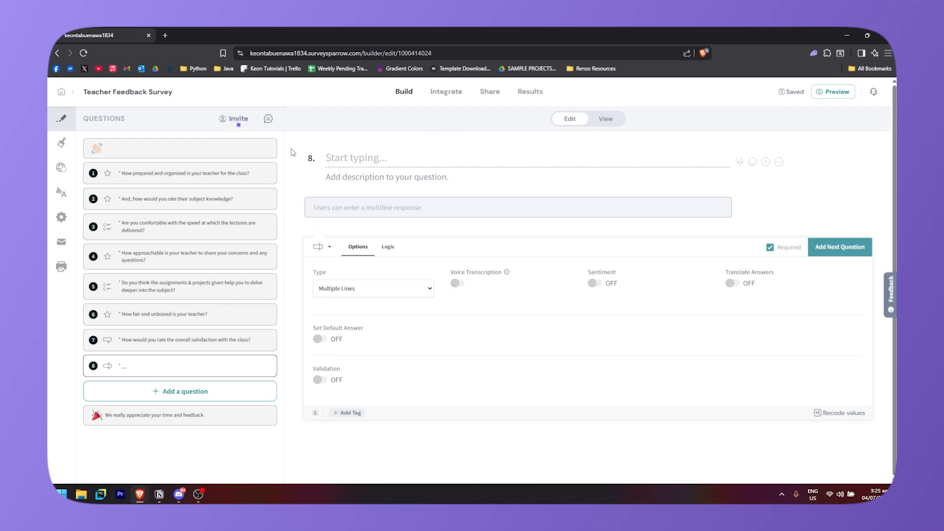
{"action": "key", "text": "ctrl+z"}
{"action": "left_click", "coordinate": [701, 169]}
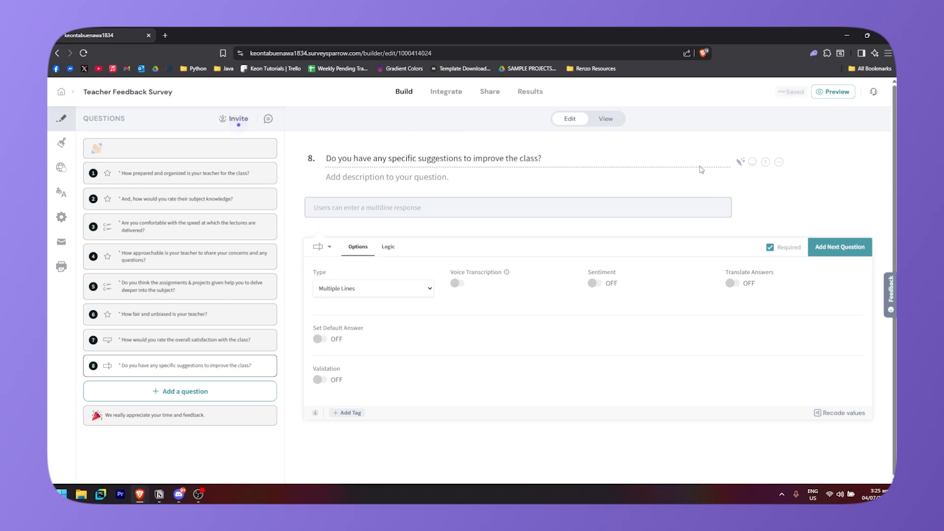
- Look over the AI rewriting options and the emoji picker for the text of question 8, dismissing each
{"action": "left_click", "coordinate": [739, 164]}
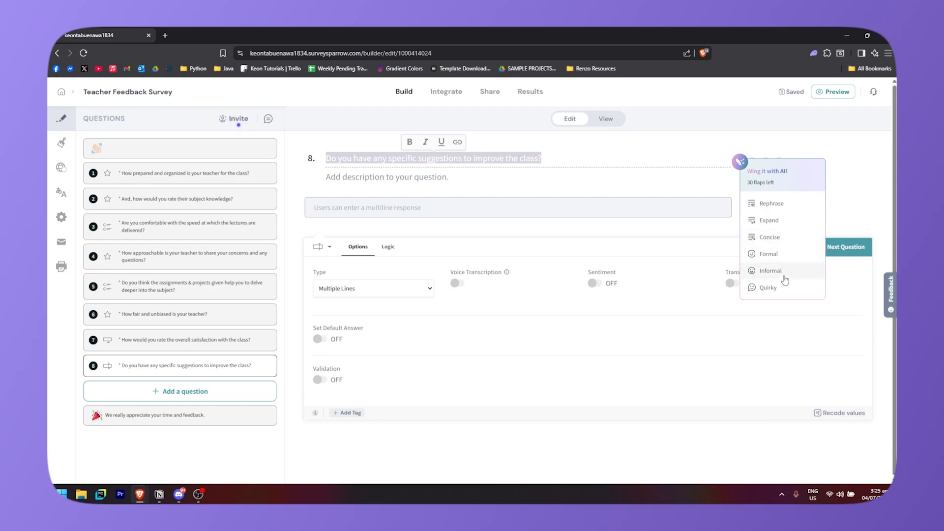
{"action": "left_click", "coordinate": [855, 203]}
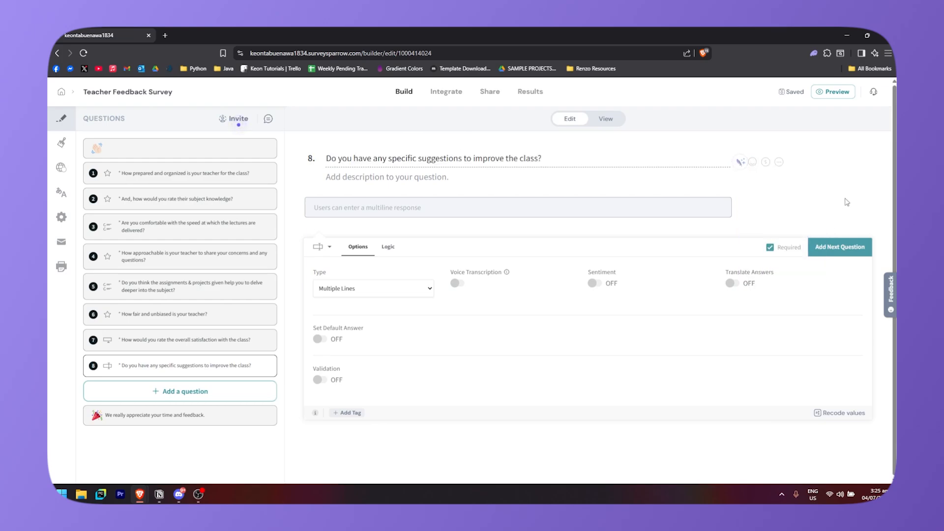
{"action": "left_click", "coordinate": [753, 163]}
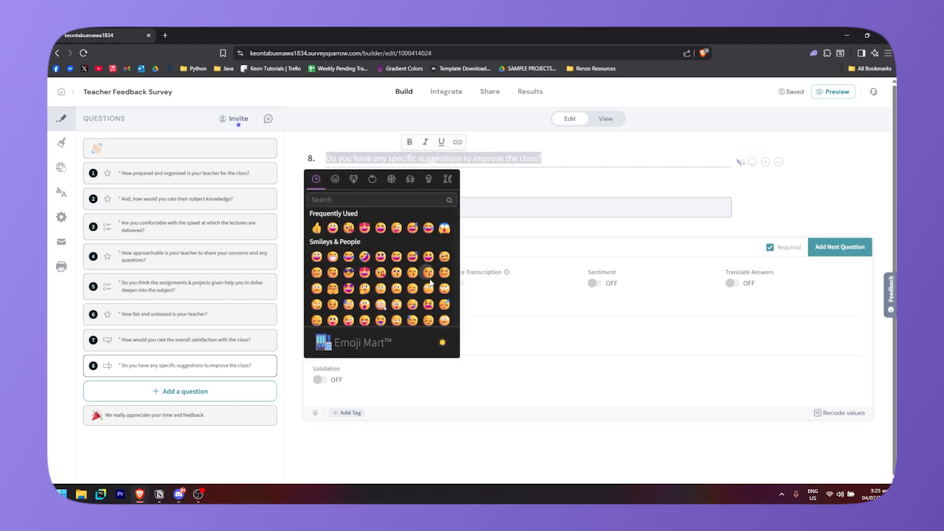
{"action": "left_click", "coordinate": [567, 188]}
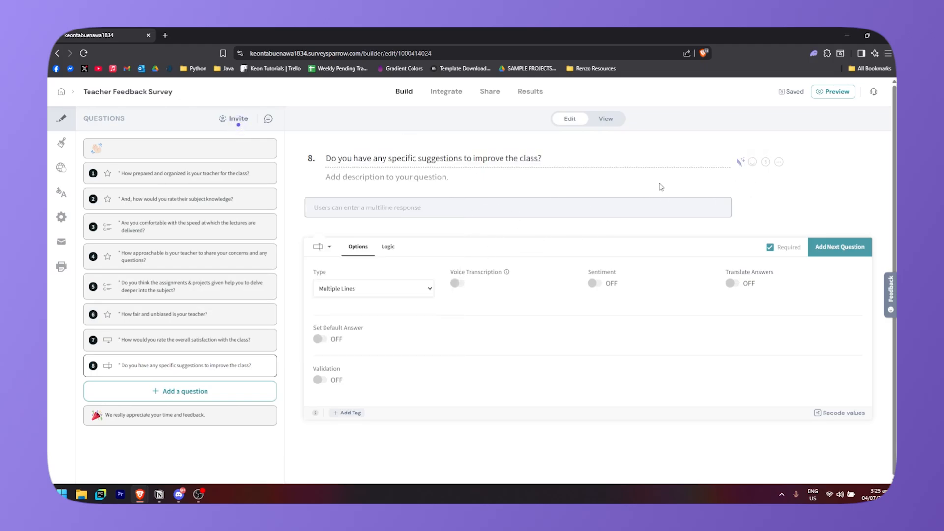
- Examine the contact detail variables and earlier questions that can be inserted into question 8, and dismiss the list
{"action": "left_click", "coordinate": [767, 163]}
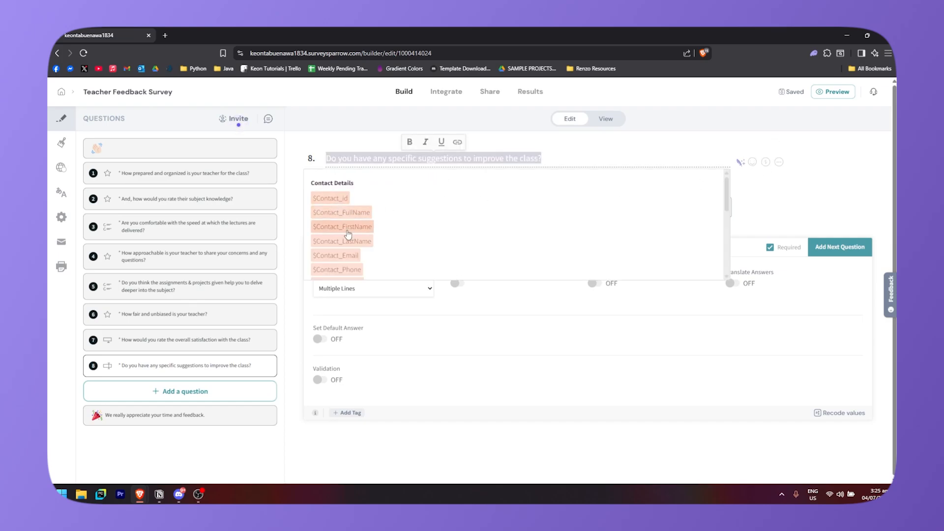
{"action": "scroll", "coordinate": [363, 211], "scroll_direction": "down", "scroll_amount": 3}
{"action": "scroll", "coordinate": [394, 222], "scroll_direction": "down", "scroll_amount": 2}
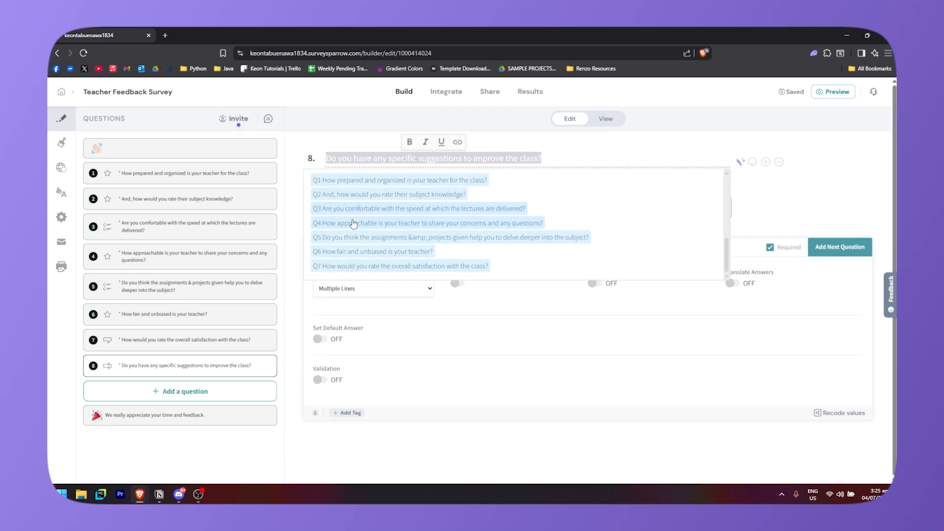
{"action": "scroll", "coordinate": [393, 223], "scroll_direction": "up", "scroll_amount": 2}
{"action": "left_click", "coordinate": [787, 139]}
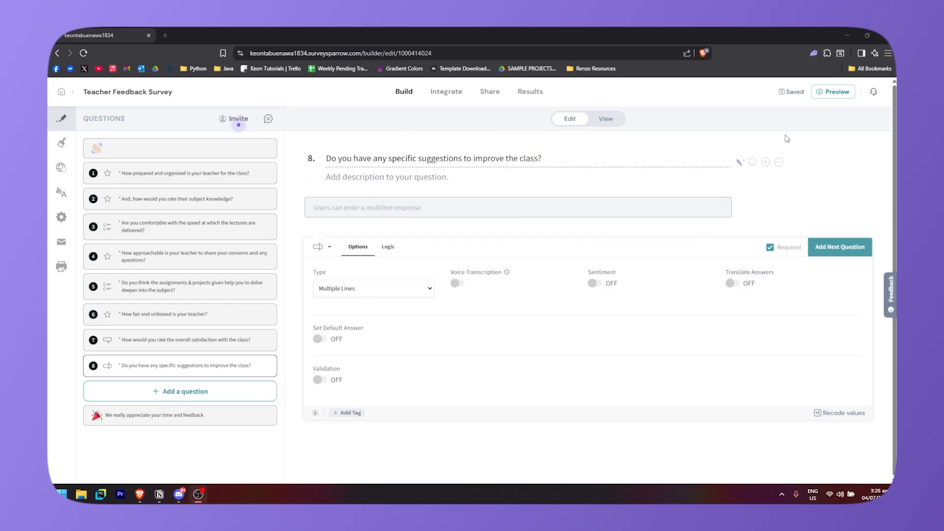
- Explore the media options for question 8, covering stock images, file upload, GIFs and video
{"action": "left_click", "coordinate": [780, 162]}
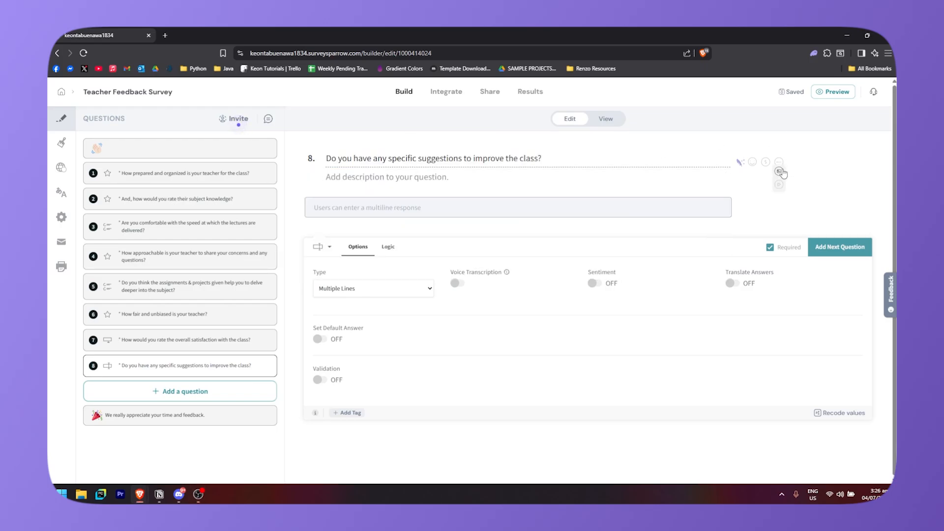
{"action": "left_click", "coordinate": [779, 172]}
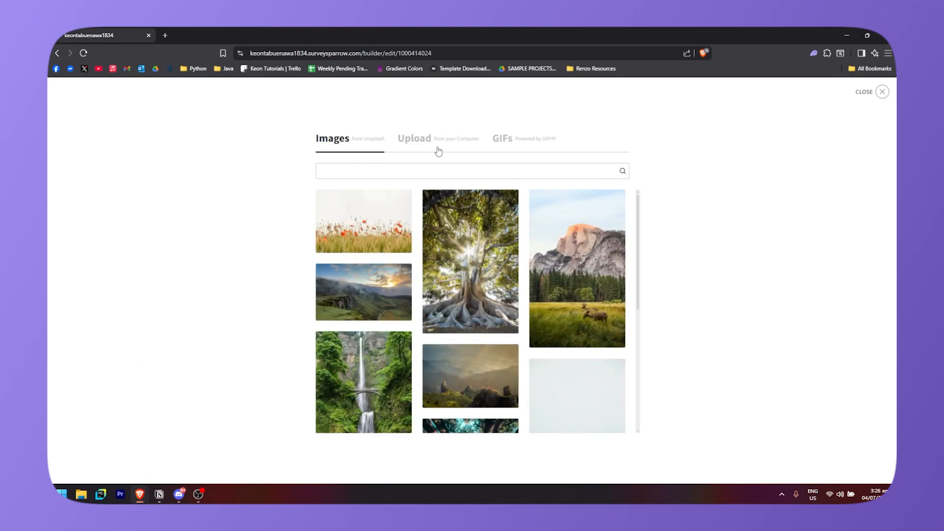
{"action": "left_click", "coordinate": [439, 151]}
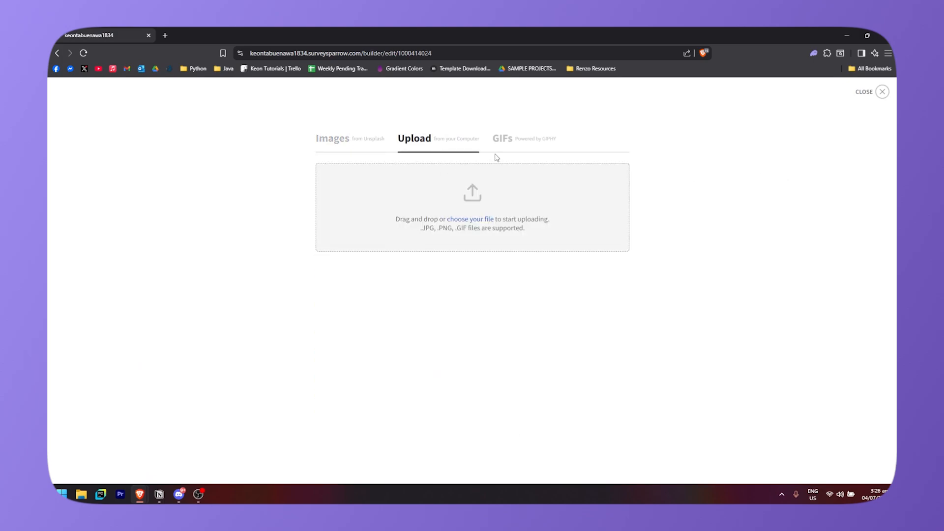
{"action": "left_click", "coordinate": [532, 144]}
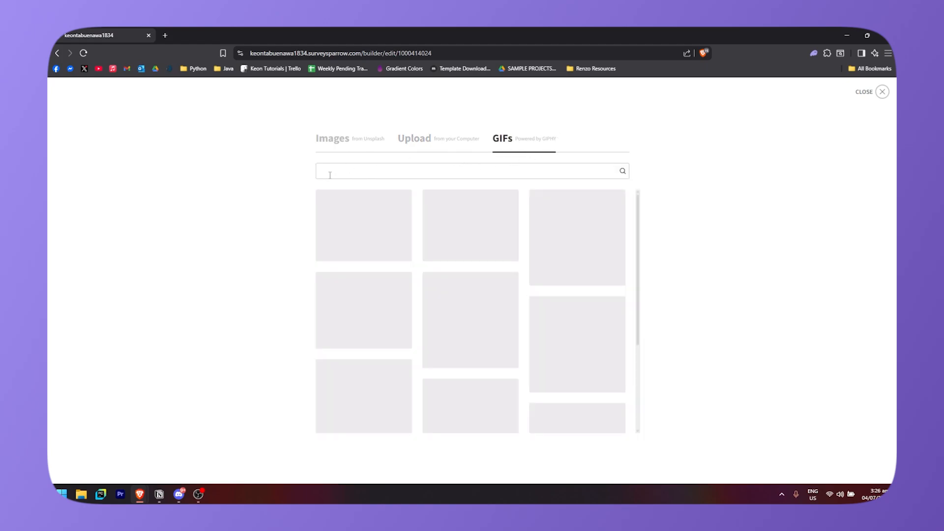
{"action": "left_click", "coordinate": [882, 93]}
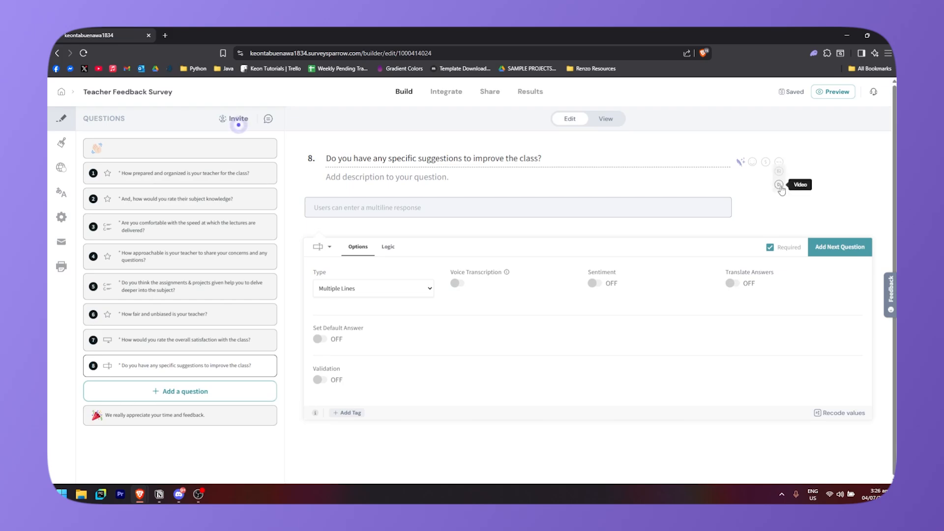
{"action": "left_click", "coordinate": [779, 185]}
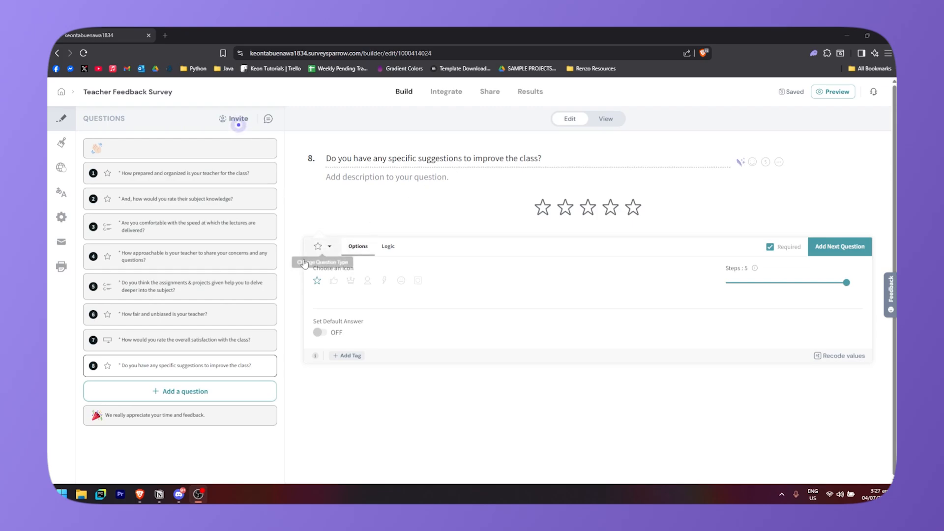
- Review the available question types and change question 8 from Rating to Multiple Choice
{"action": "left_click", "coordinate": [328, 247]}
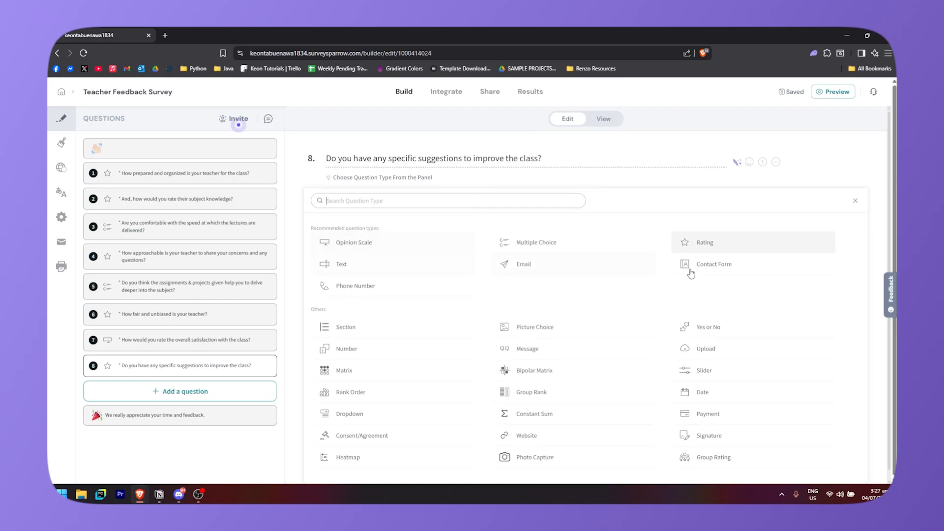
{"action": "left_click", "coordinate": [857, 199]}
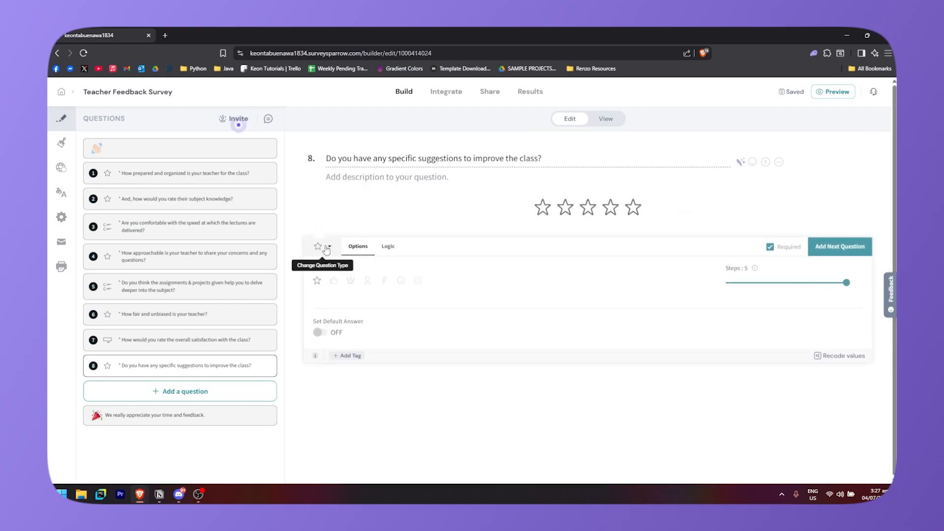
{"action": "left_click", "coordinate": [323, 248]}
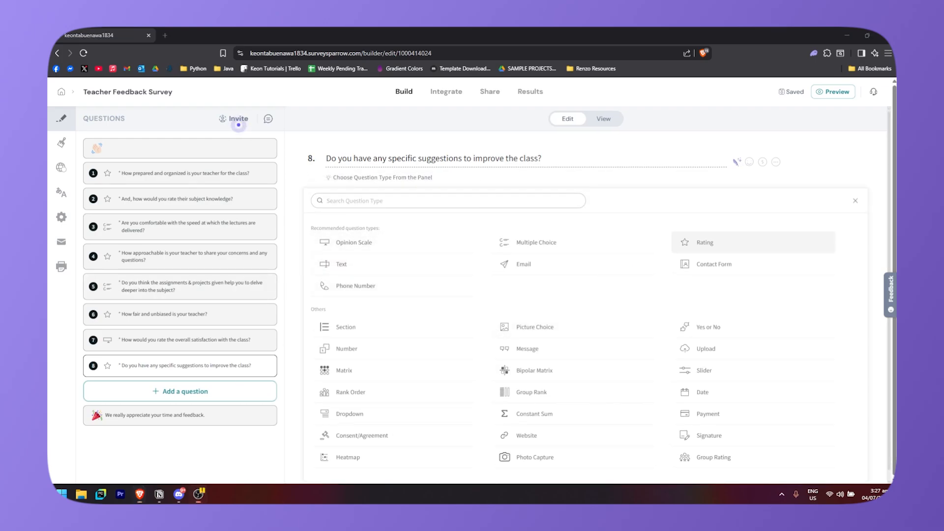
{"action": "scroll", "coordinate": [391, 332], "scroll_direction": "down", "scroll_amount": 1}
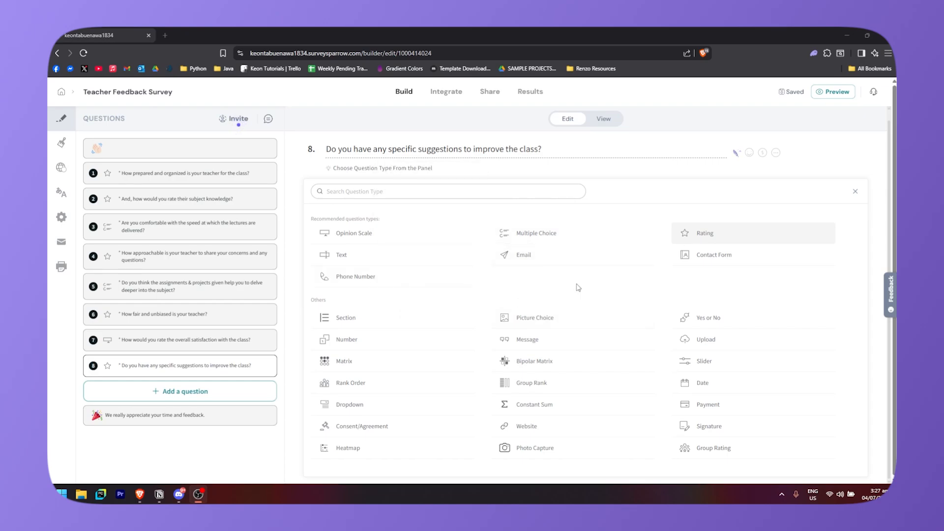
{"action": "left_click", "coordinate": [554, 236]}
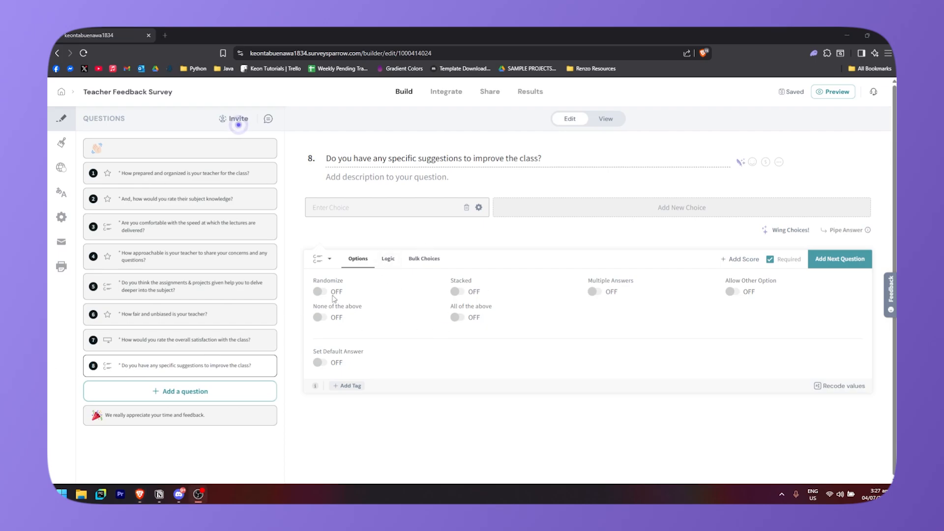
- Try question 8 as Rating, Multiple Choice and Opinion Scale in turn
{"action": "left_click", "coordinate": [321, 266]}
{"action": "left_click", "coordinate": [691, 241]}
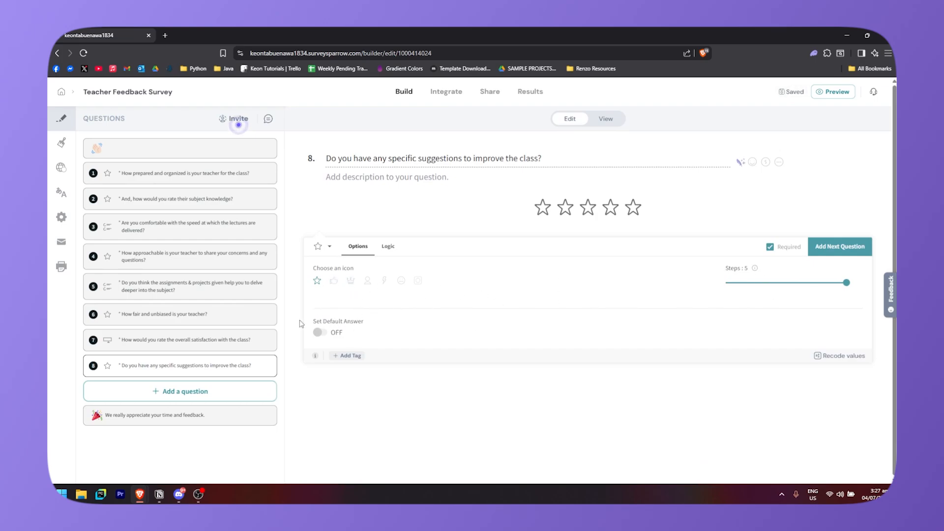
{"action": "left_click", "coordinate": [323, 246]}
{"action": "left_click", "coordinate": [504, 242]}
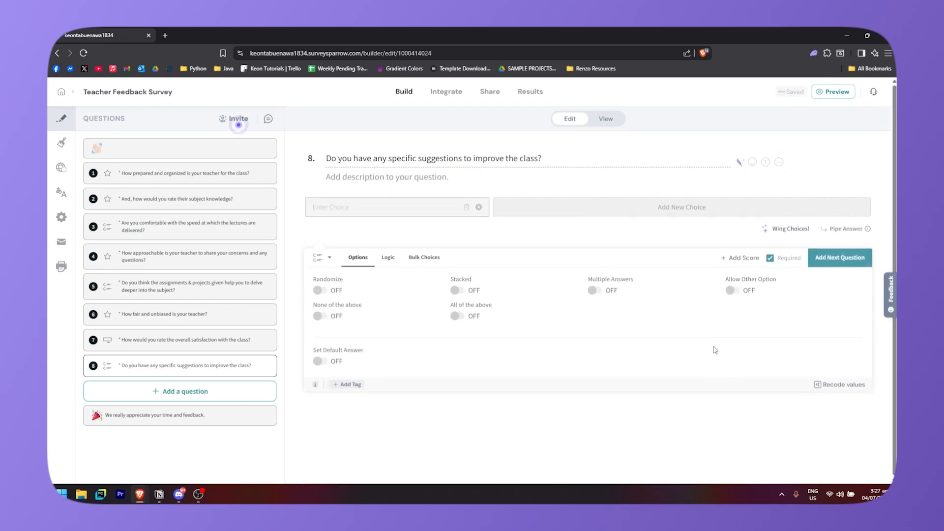
{"action": "left_click", "coordinate": [316, 263]}
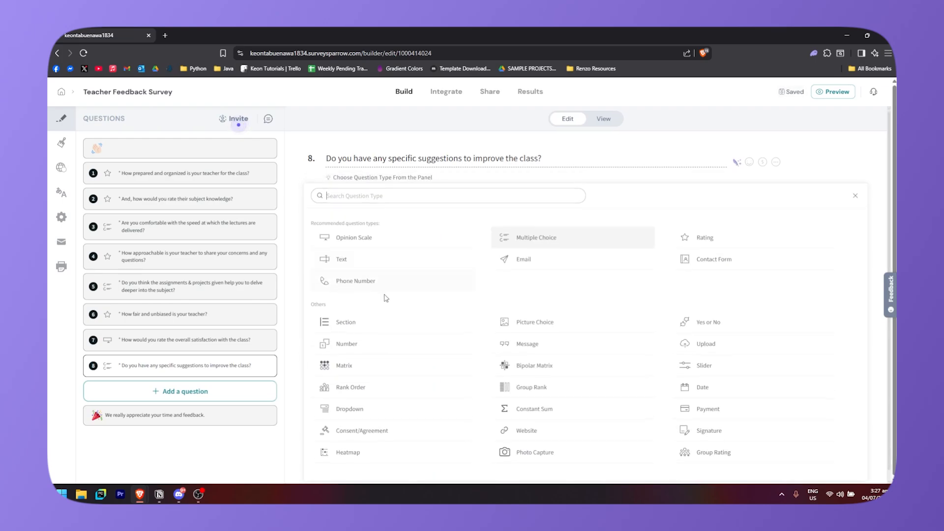
{"action": "left_click", "coordinate": [441, 251]}
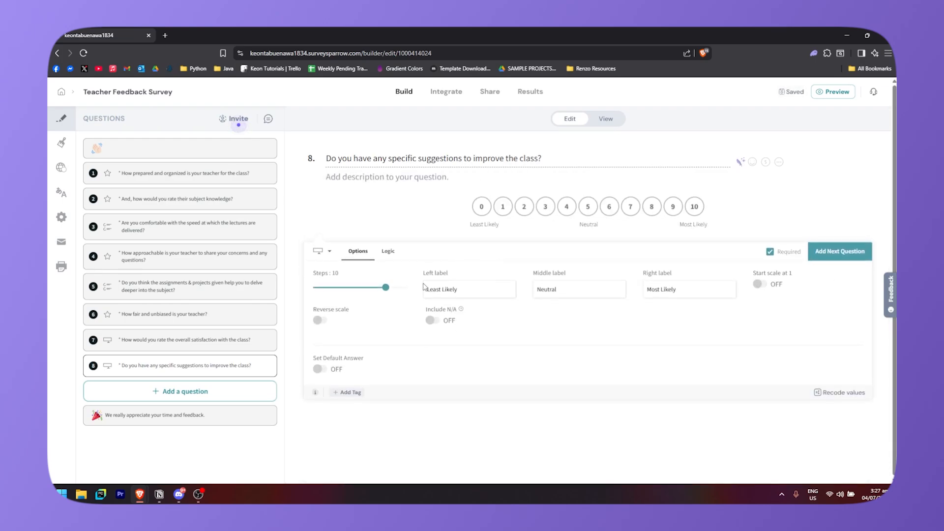
- Change question 8 from Opinion Scale to Multiple Choice
{"action": "left_click", "coordinate": [328, 256]}
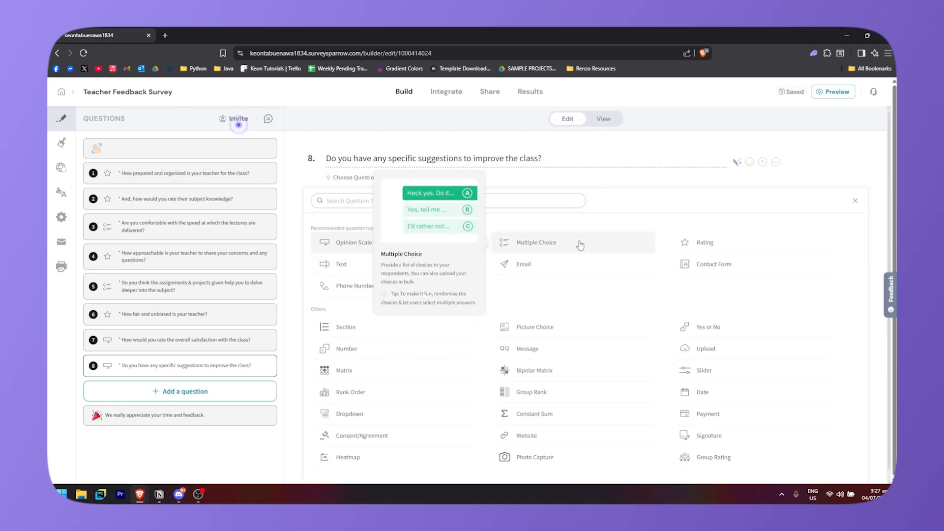
{"action": "left_click", "coordinate": [540, 253]}
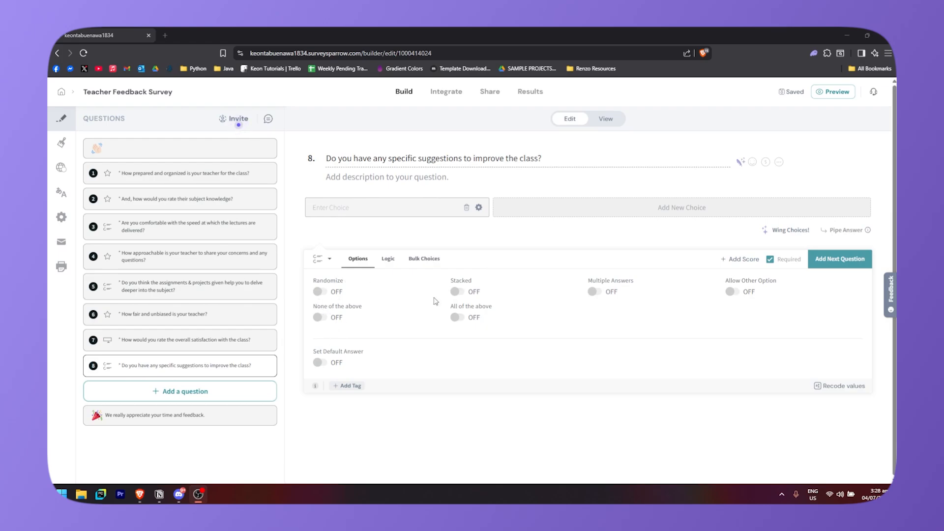
- Switch None of the above on and off again for question 8, and turn on the Stacked layout
{"action": "left_click", "coordinate": [323, 319]}
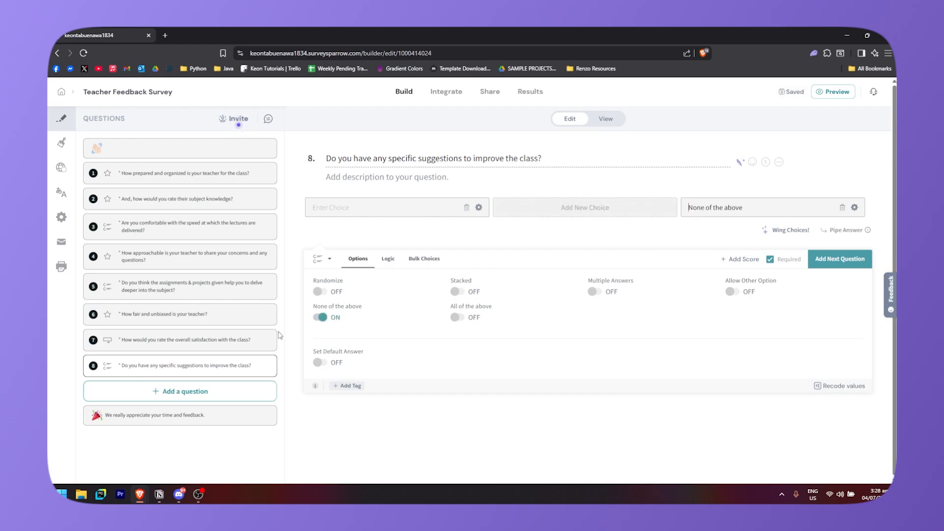
{"action": "left_click", "coordinate": [324, 318]}
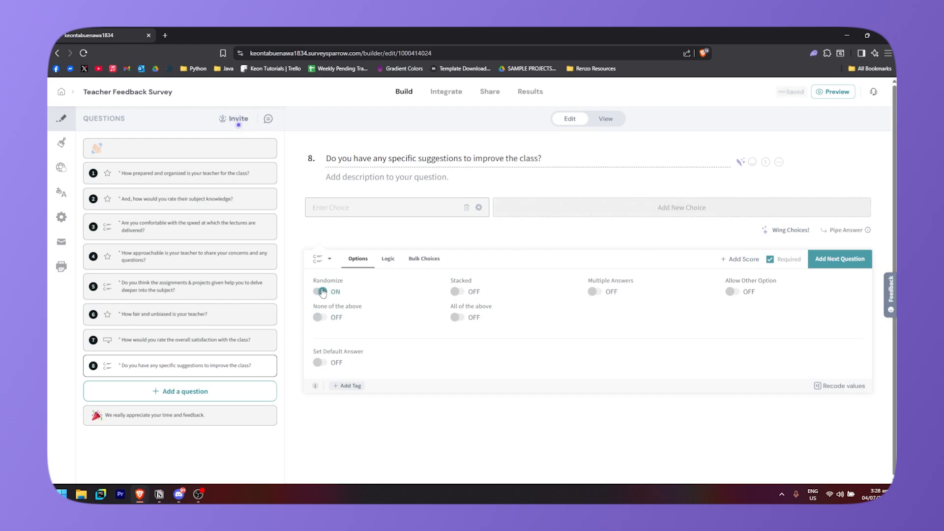
{"action": "left_click", "coordinate": [458, 292]}
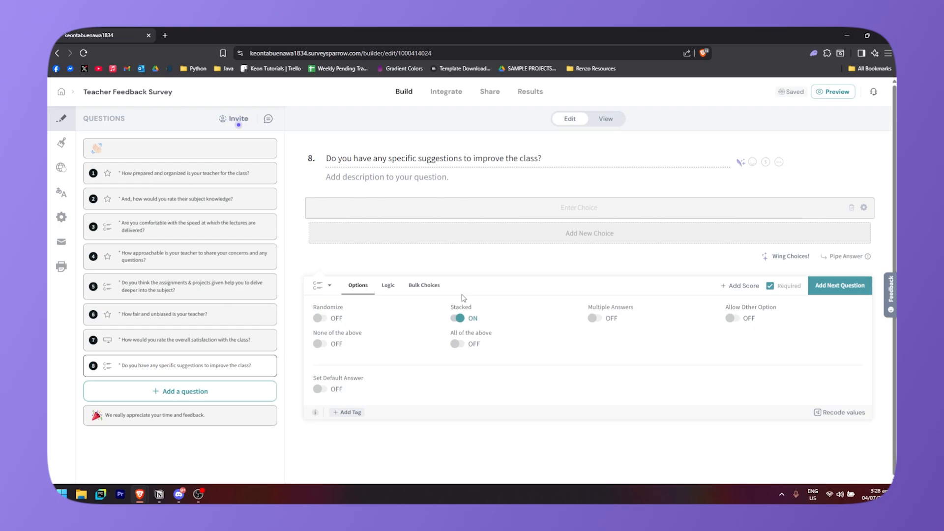
- Add a second blank choice to question 8 and delete it
{"action": "left_click", "coordinate": [584, 238]}
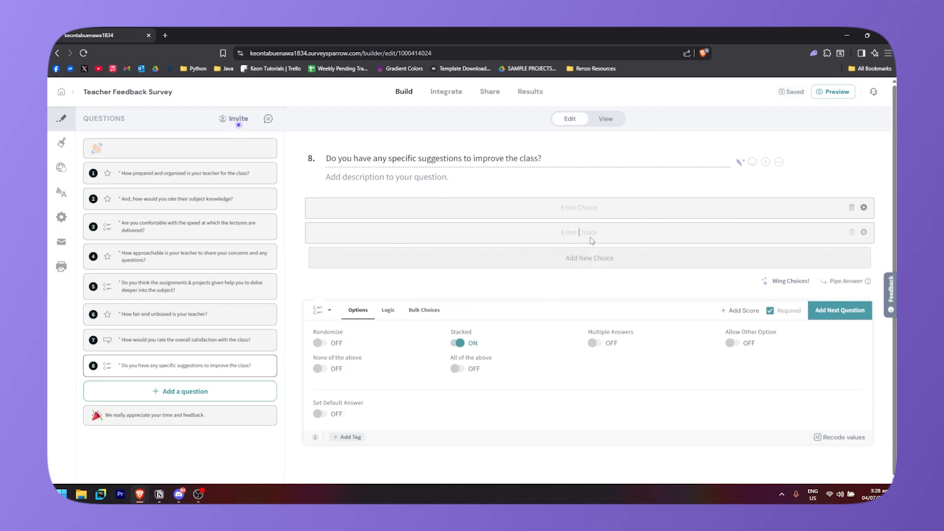
{"action": "left_click", "coordinate": [852, 233]}
- Examine the blank choice's display logic settings, including the condition sources and selectable questions, and close them without saving
{"action": "left_click", "coordinate": [865, 207]}
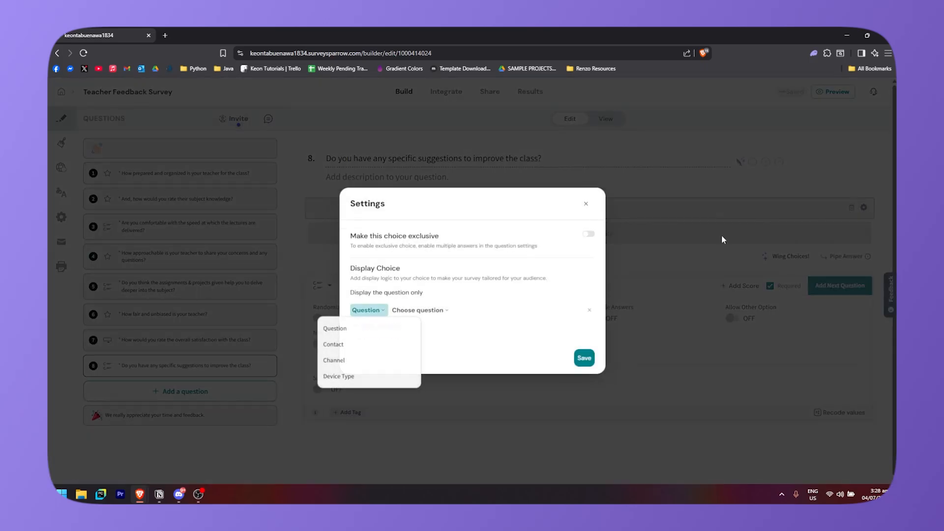
{"action": "left_click", "coordinate": [493, 206]}
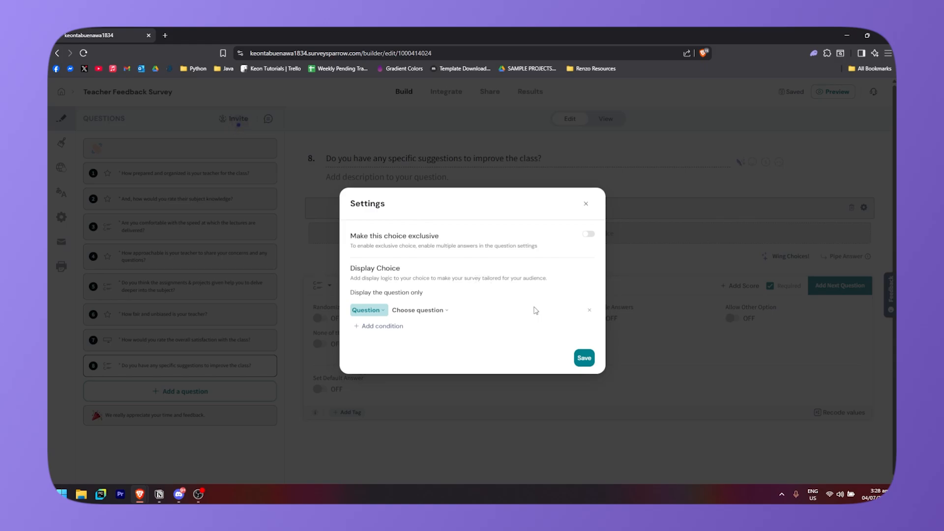
{"action": "left_click", "coordinate": [382, 311]}
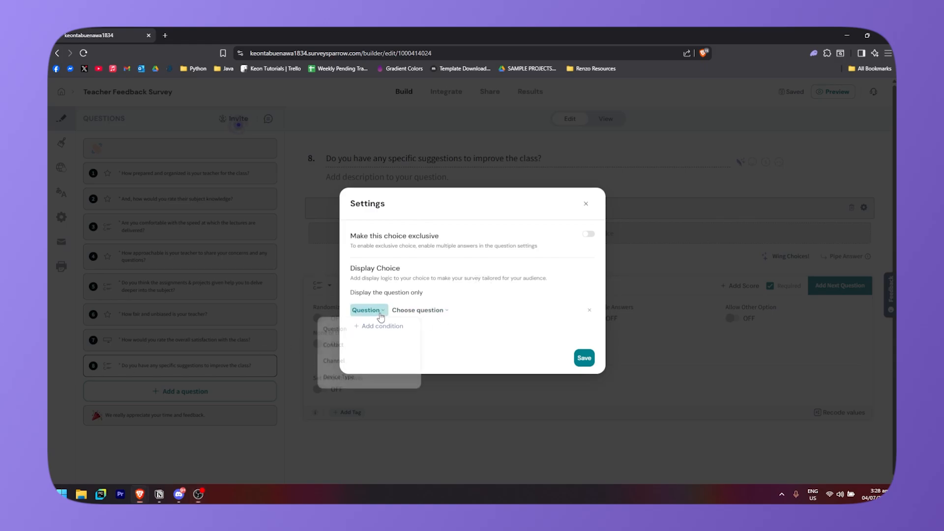
{"action": "left_click", "coordinate": [418, 310]}
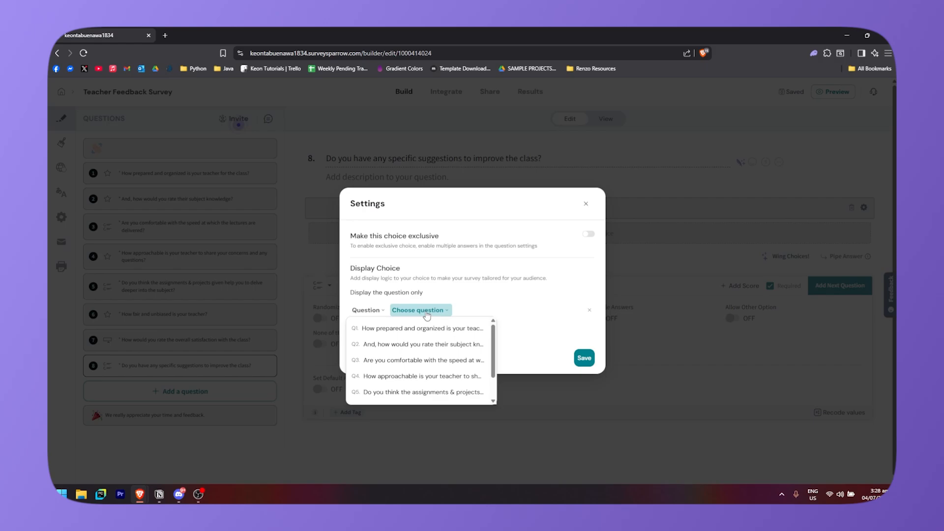
{"action": "left_click", "coordinate": [366, 311]}
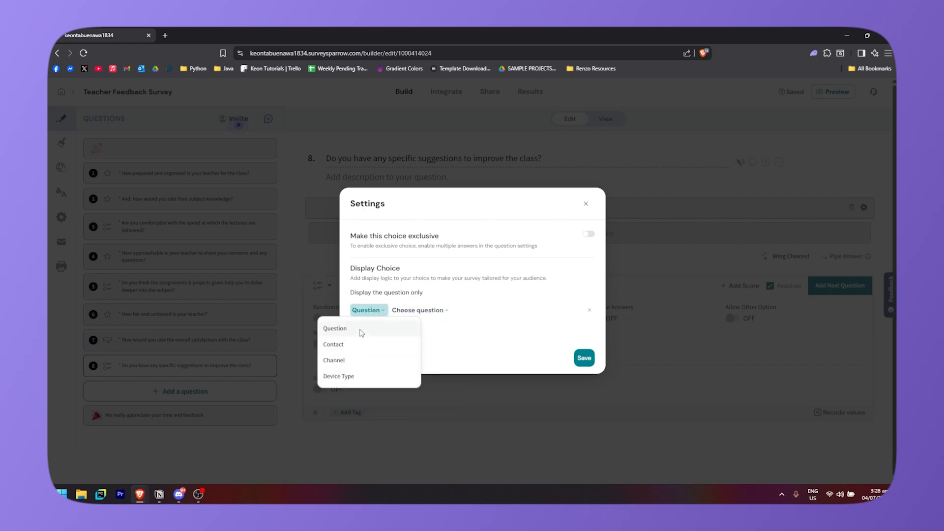
{"action": "left_click", "coordinate": [586, 205]}
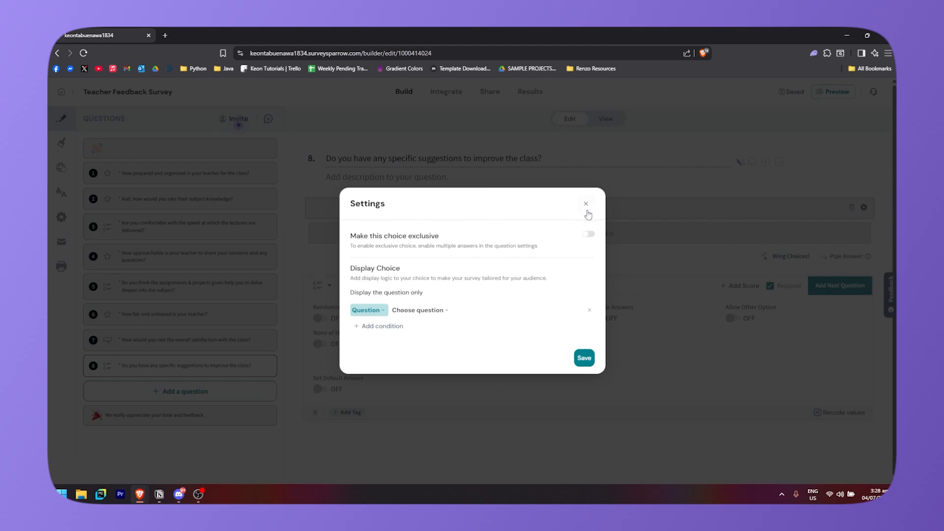
{"action": "left_click", "coordinate": [586, 205]}
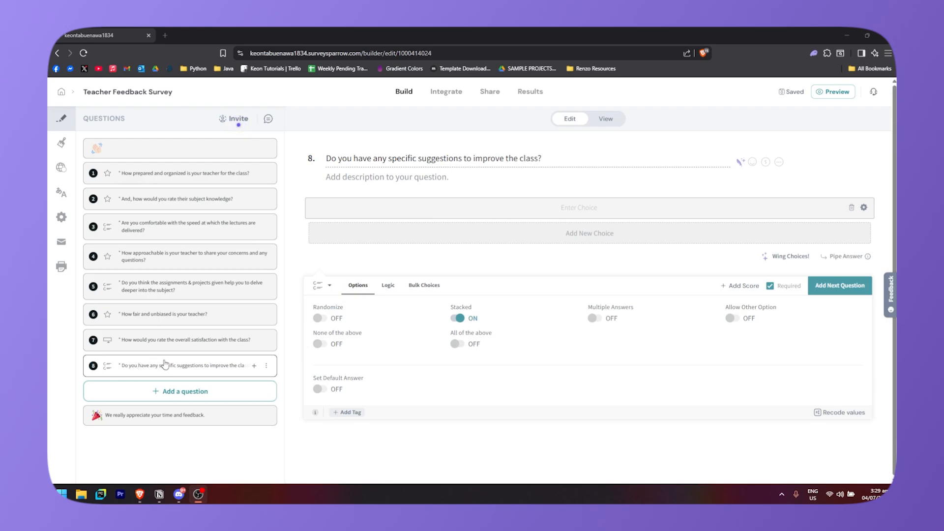
- Move the question about suggestions to improve the class up to position 5 and change its type to Rating
{"action": "left_click_drag", "start_coordinate": [166, 364], "coordinate": [173, 286]}
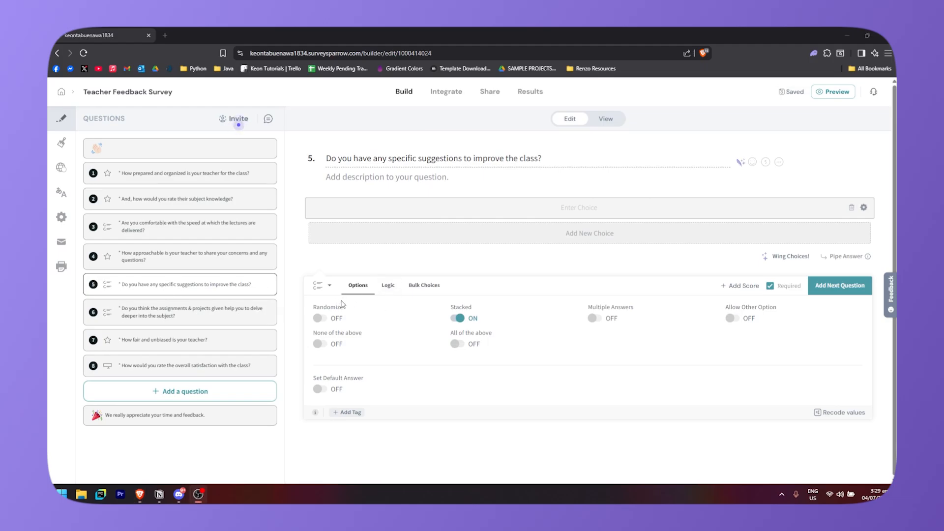
{"action": "left_click", "coordinate": [319, 286]}
{"action": "left_click", "coordinate": [730, 245]}
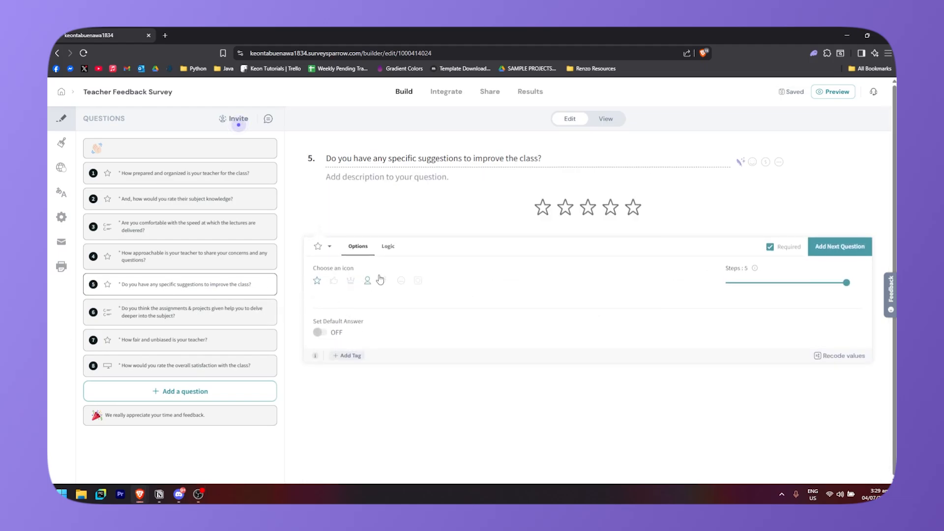
- Check question 5's logic options as a Rating question, and switch it to Multiple Choice to check its bulk choices
{"action": "left_click", "coordinate": [388, 246]}
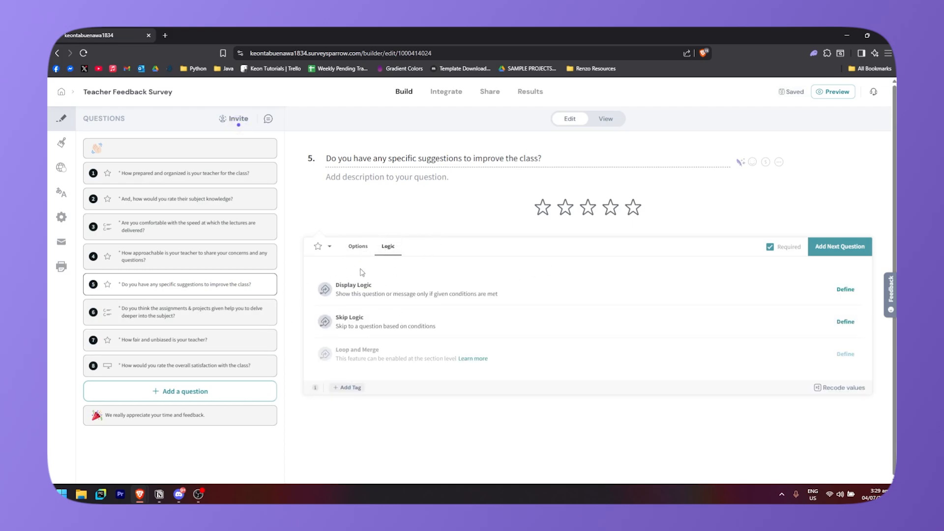
{"action": "left_click", "coordinate": [325, 246]}
{"action": "left_click", "coordinate": [542, 247]}
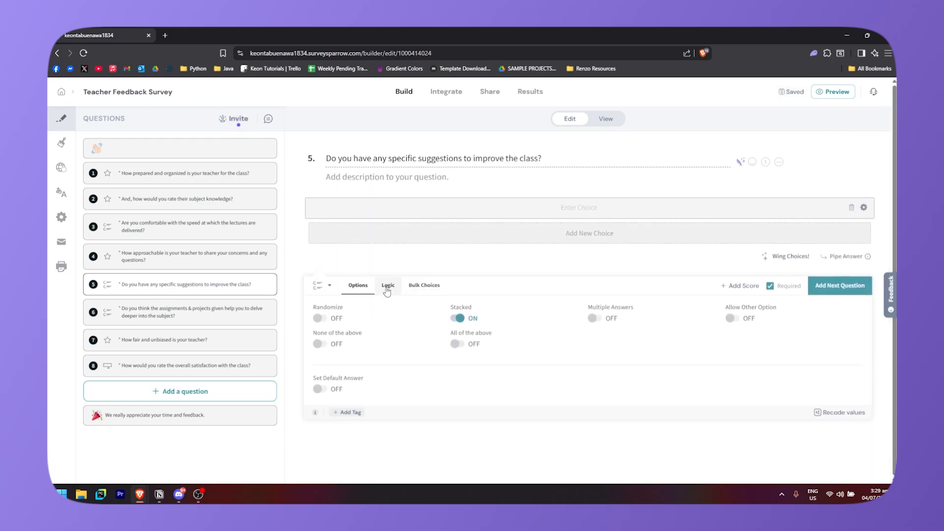
{"action": "left_click", "coordinate": [424, 288]}
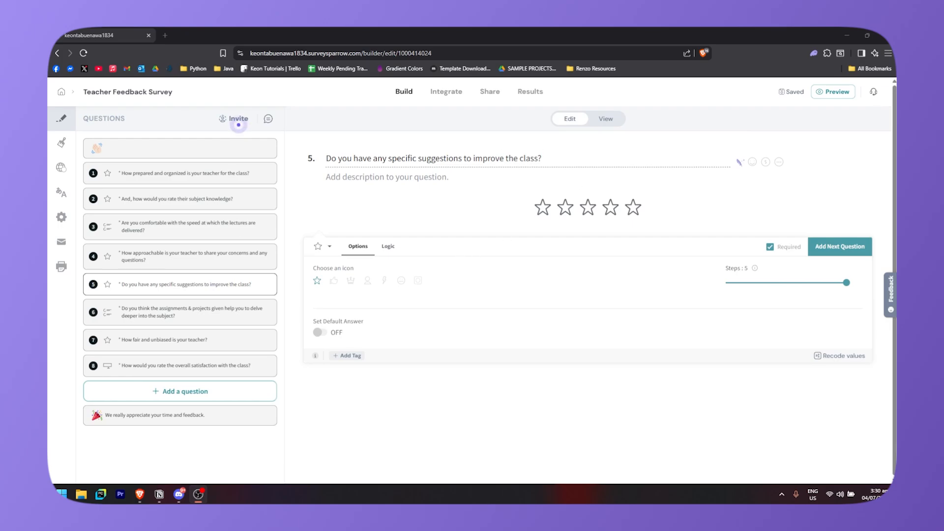
- Preview question 5 as respondents see it
{"action": "left_click", "coordinate": [615, 120]}
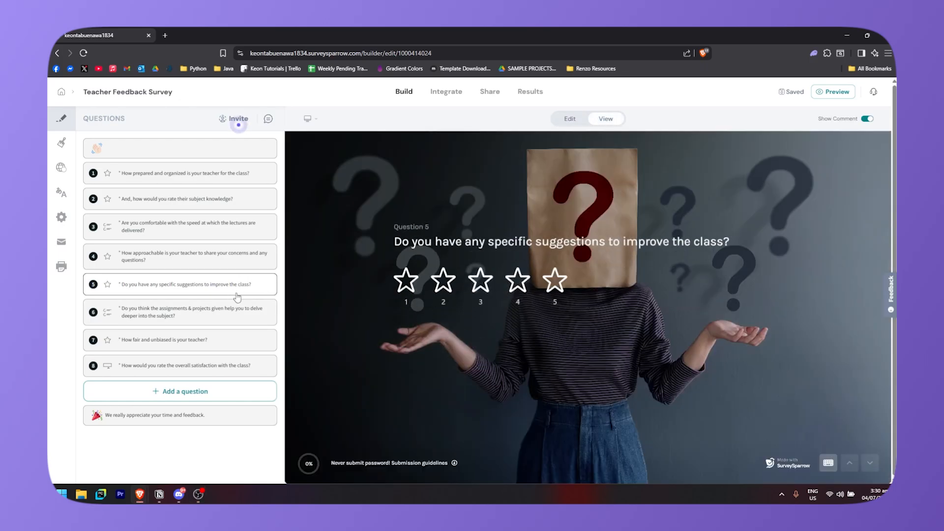
{"action": "left_click", "coordinate": [198, 495]}
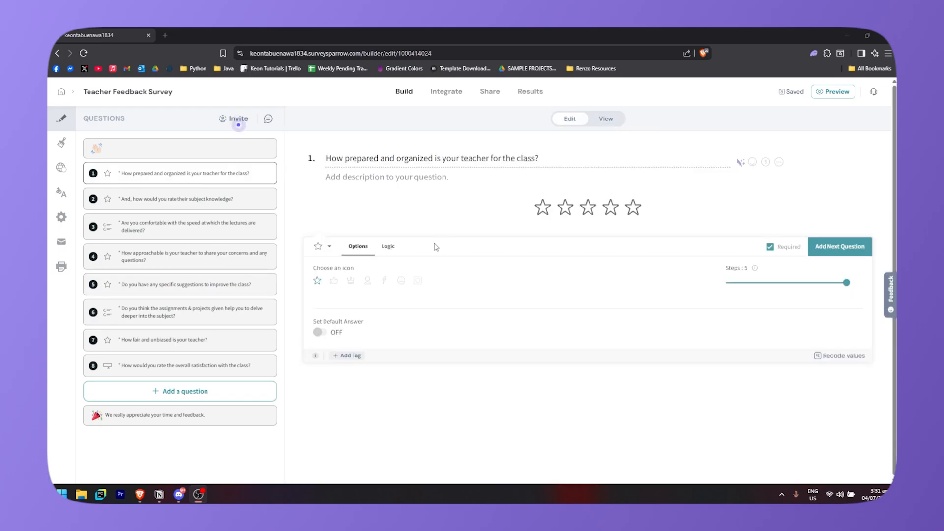
- Open the survey's design customization and examine the theme options, including the available button styles and fonts
{"action": "left_click", "coordinate": [61, 143]}
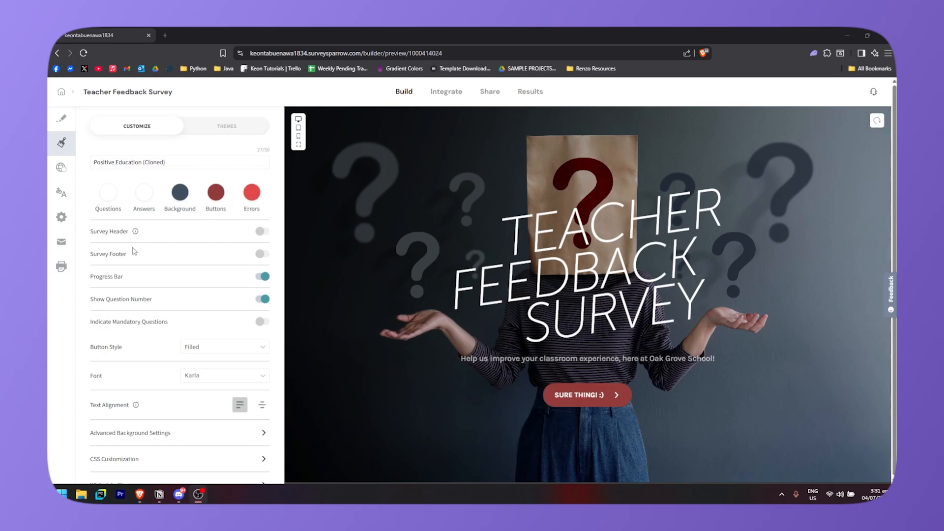
{"action": "mouse_move", "coordinate": [137, 236]}
{"action": "scroll", "coordinate": [162, 318], "scroll_direction": "down", "scroll_amount": 1}
{"action": "scroll", "coordinate": [163, 318], "scroll_direction": "down", "scroll_amount": 2}
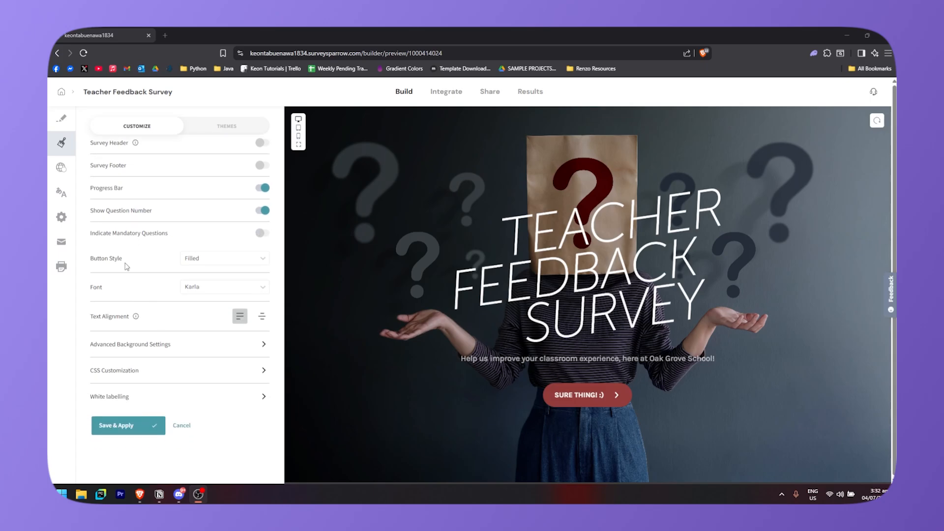
{"action": "left_click", "coordinate": [248, 259]}
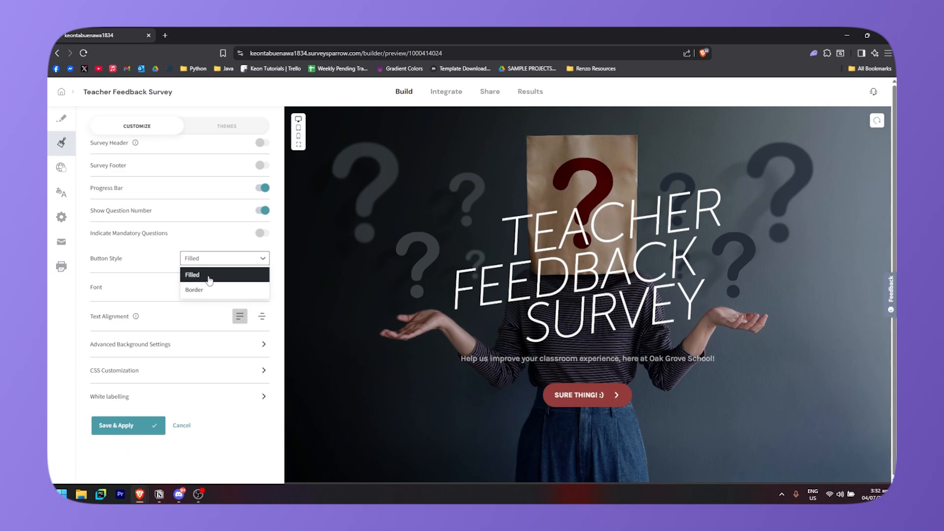
{"action": "left_click", "coordinate": [251, 264]}
{"action": "left_click", "coordinate": [243, 290]}
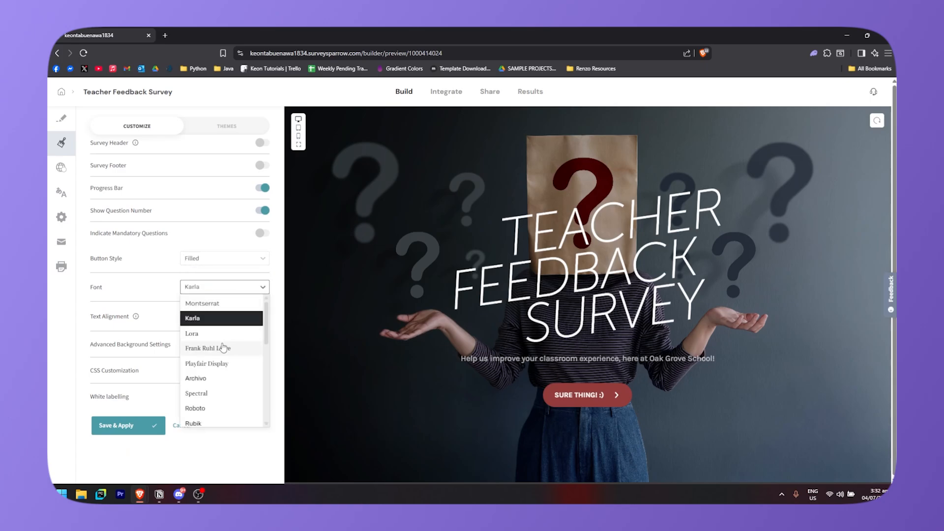
{"action": "scroll", "coordinate": [221, 352], "scroll_direction": "down", "scroll_amount": 5}
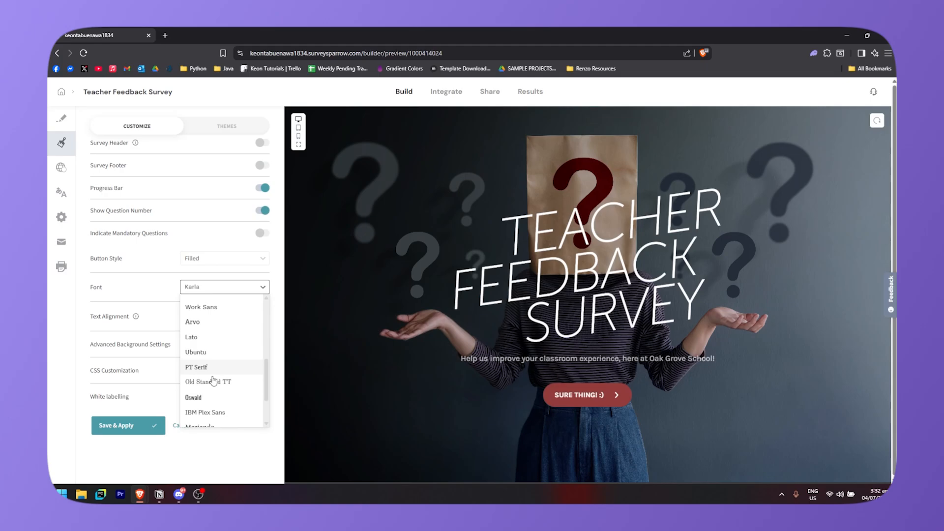
{"action": "left_click", "coordinate": [257, 289]}
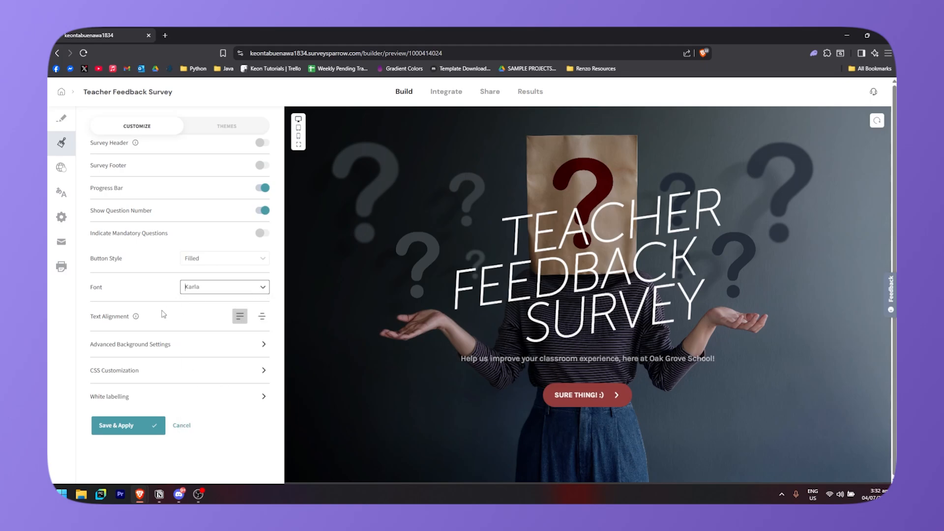
- Switch the survey's text alignment to centered and back to left
{"action": "left_click", "coordinate": [262, 316]}
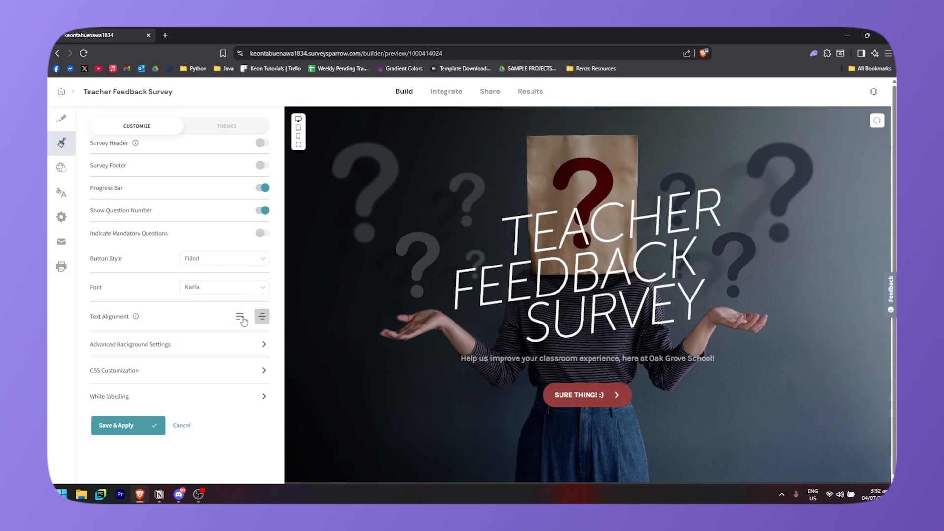
{"action": "left_click", "coordinate": [241, 319]}
- Review the advanced background settings for image, brightness, fit, position and blending, and the CSS customization section
{"action": "left_click", "coordinate": [243, 347]}
{"action": "scroll", "coordinate": [148, 334], "scroll_direction": "down", "scroll_amount": 2}
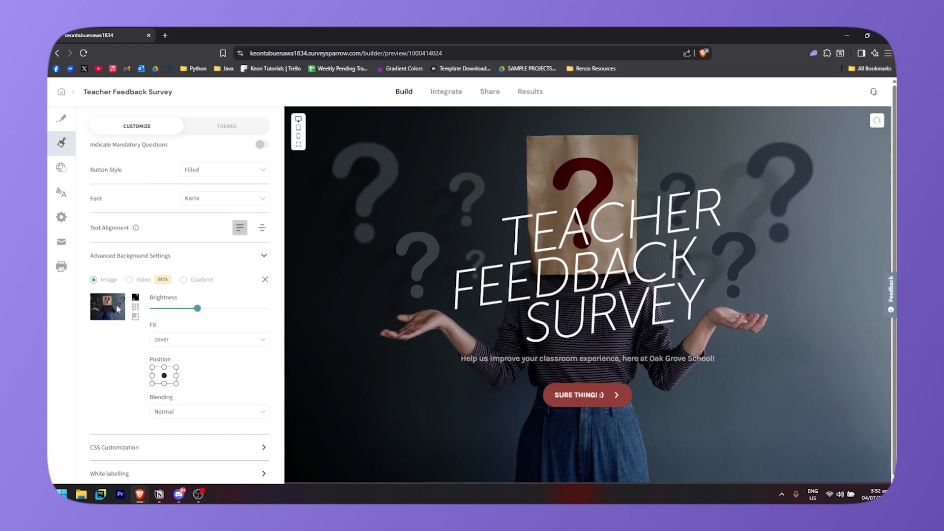
{"action": "scroll", "coordinate": [172, 294], "scroll_direction": "down", "scroll_amount": 1}
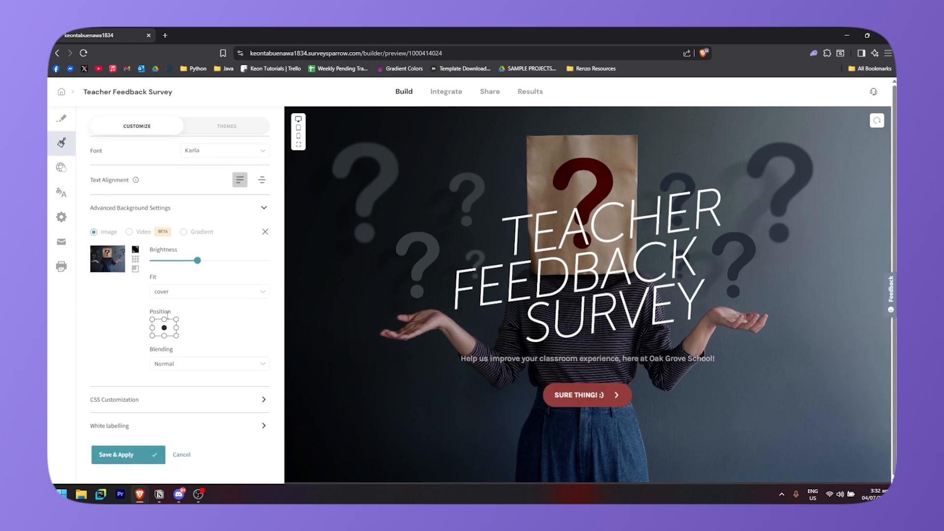
{"action": "left_click", "coordinate": [264, 207]}
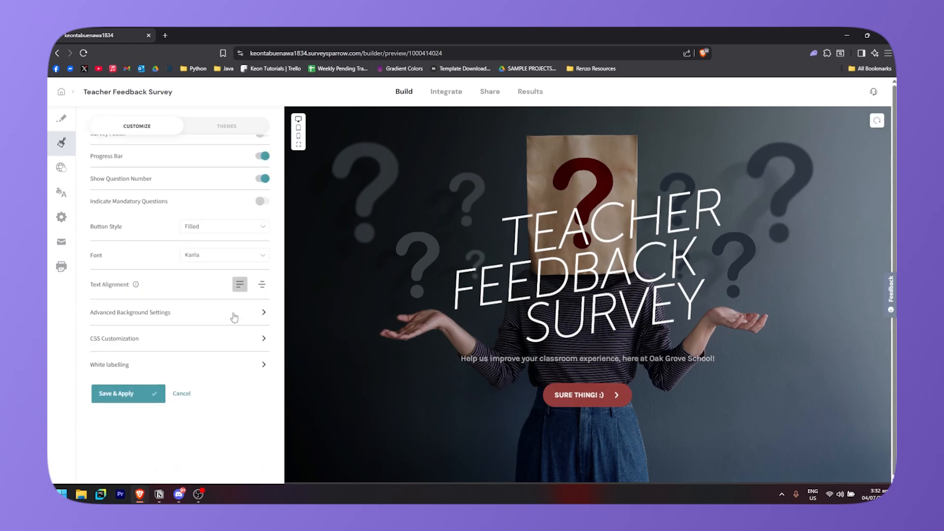
{"action": "left_click", "coordinate": [264, 339]}
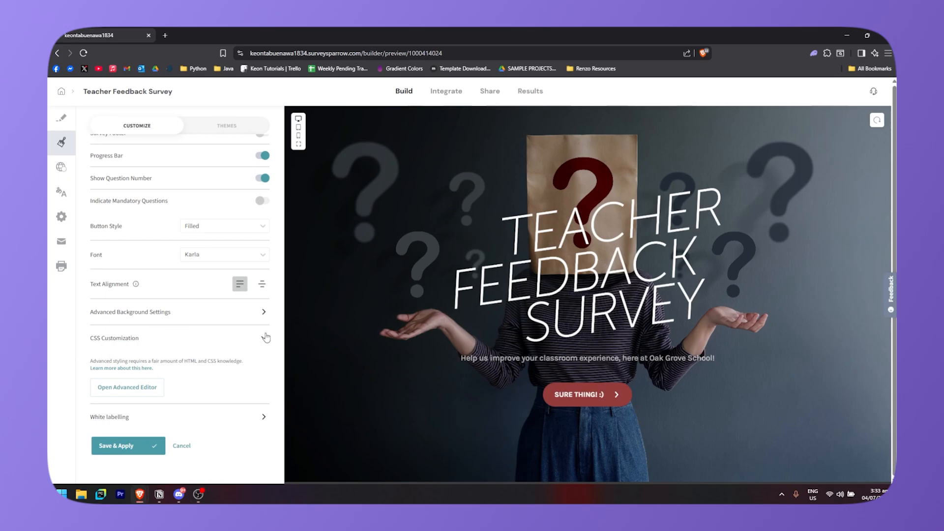
- Look over the survey's variables page and the list of languages that can be added, without adding one
{"action": "left_click", "coordinate": [61, 167]}
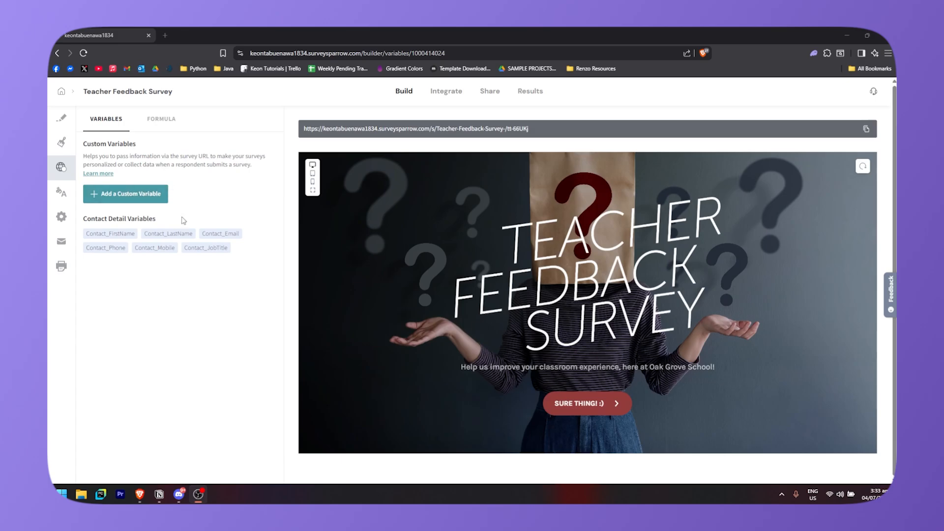
{"action": "left_click", "coordinate": [61, 195]}
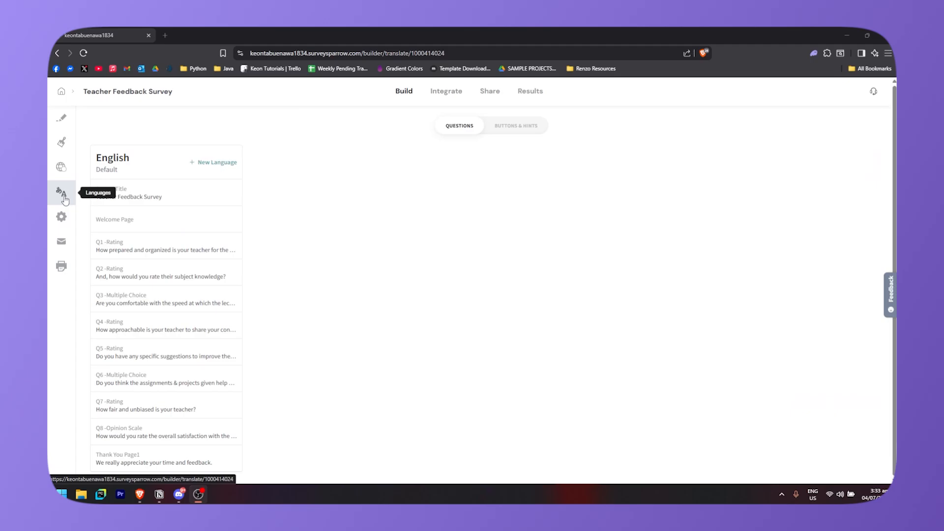
{"action": "left_click", "coordinate": [215, 169]}
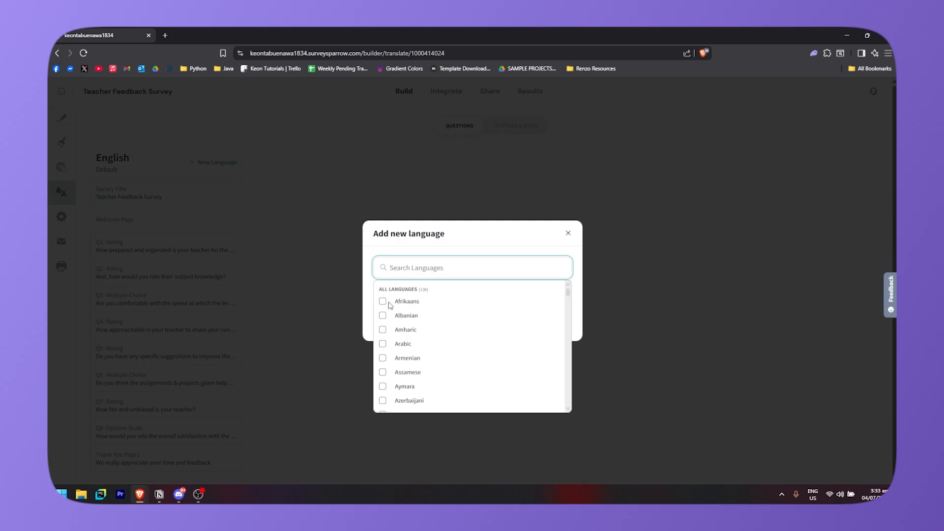
{"action": "left_click", "coordinate": [569, 233]}
- Examine the editable English wording for the survey's buttons and hints, including the submit, edit responses and thank-you texts
{"action": "left_click", "coordinate": [505, 129]}
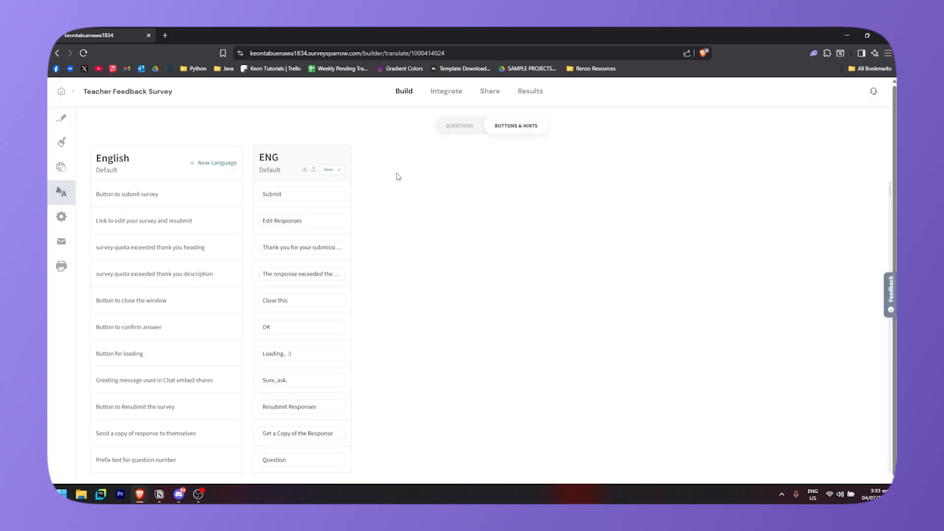
{"action": "scroll", "coordinate": [246, 302], "scroll_direction": "down", "scroll_amount": 1}
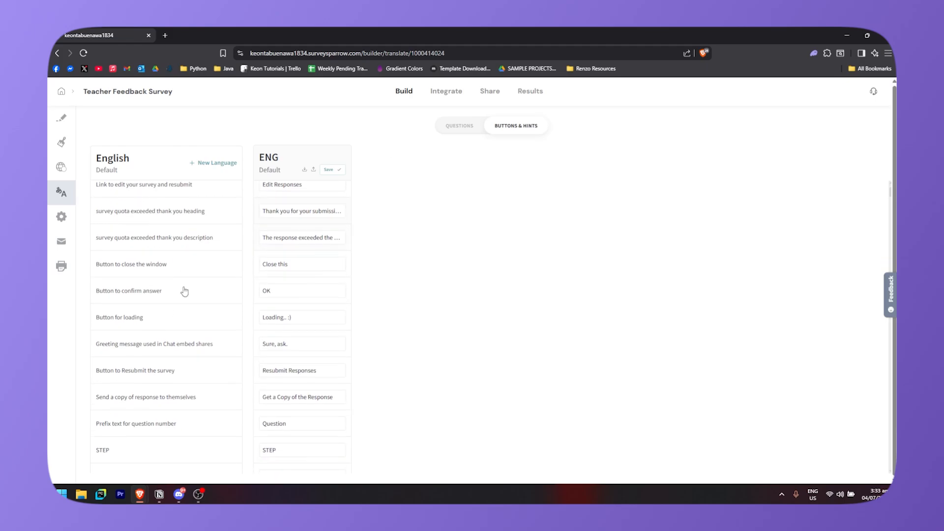
{"action": "scroll", "coordinate": [206, 270], "scroll_direction": "up", "scroll_amount": 1}
{"action": "scroll", "coordinate": [271, 266], "scroll_direction": "down", "scroll_amount": 1}
{"action": "scroll", "coordinate": [270, 245], "scroll_direction": "up", "scroll_amount": 1}
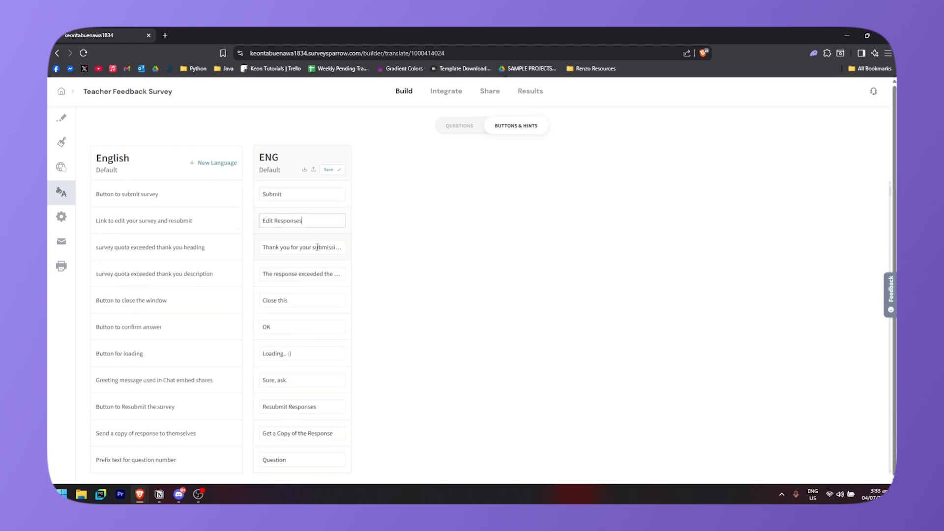
{"action": "left_click", "coordinate": [338, 248]}
{"action": "left_click", "coordinate": [306, 194]}
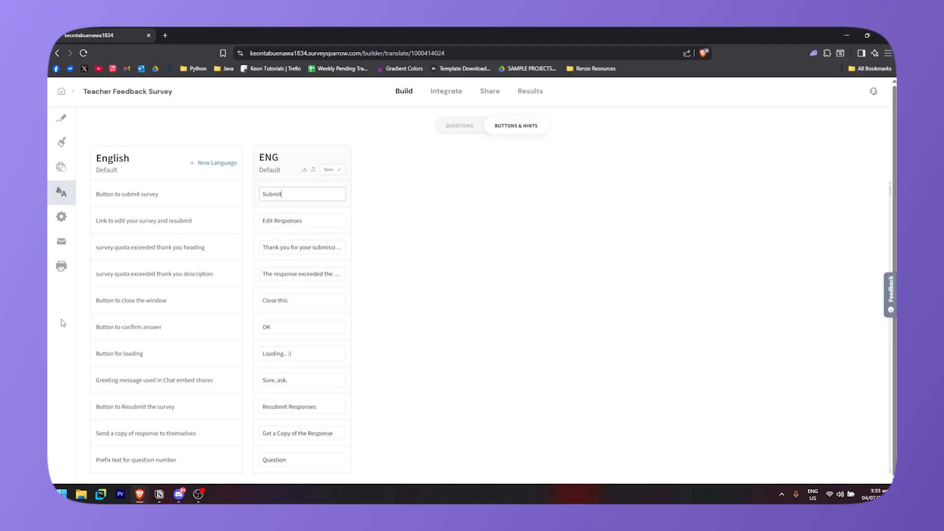
- Open the survey's general settings and check the folder and default language choices without changing them
{"action": "left_click", "coordinate": [61, 218]}
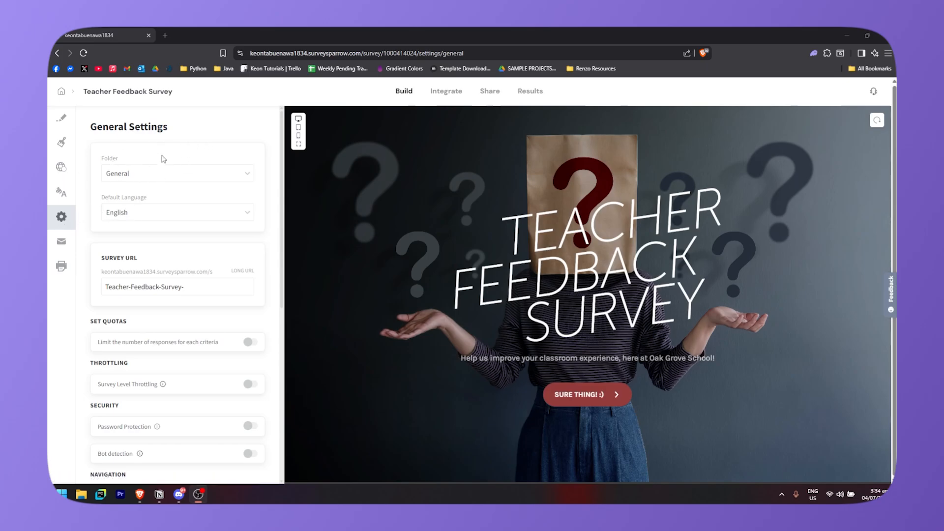
{"action": "left_click", "coordinate": [225, 179]}
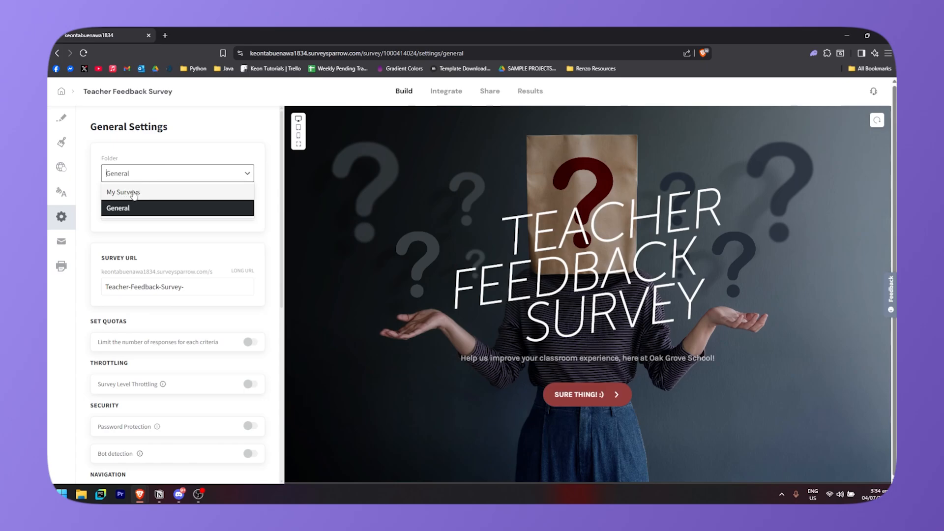
{"action": "left_click", "coordinate": [250, 176]}
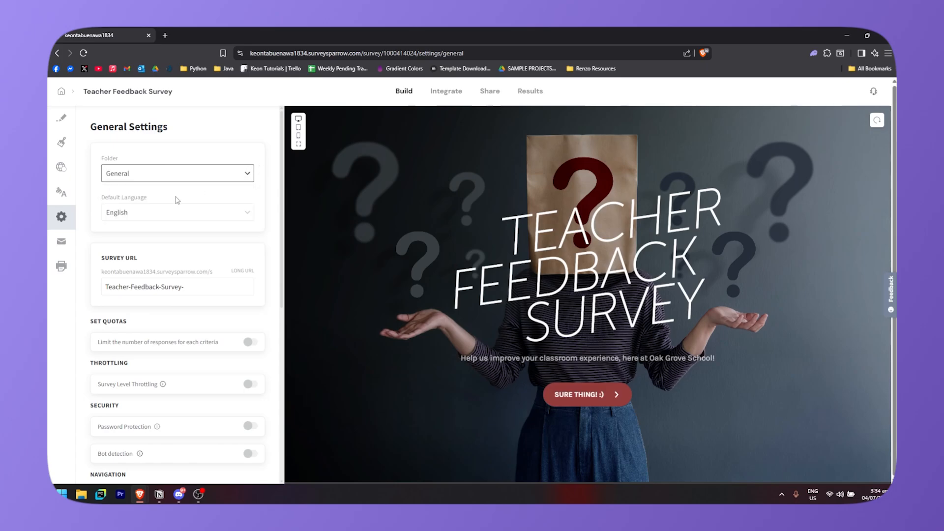
{"action": "left_click", "coordinate": [218, 215]}
{"action": "left_click", "coordinate": [246, 212]}
- Review the survey's URL, quota, throttling, security, navigation and configuration settings
{"action": "scroll", "coordinate": [163, 239], "scroll_direction": "down", "scroll_amount": 1}
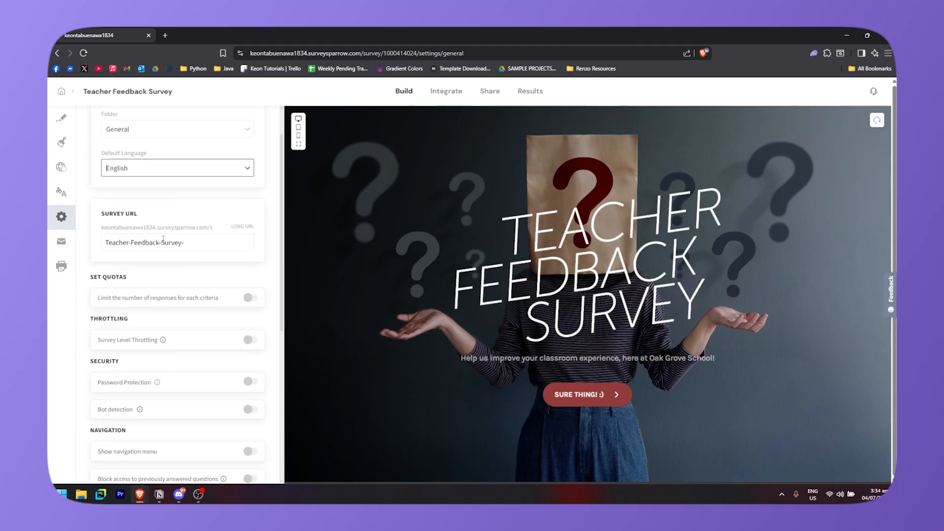
{"action": "scroll", "coordinate": [206, 249], "scroll_direction": "down", "scroll_amount": 2}
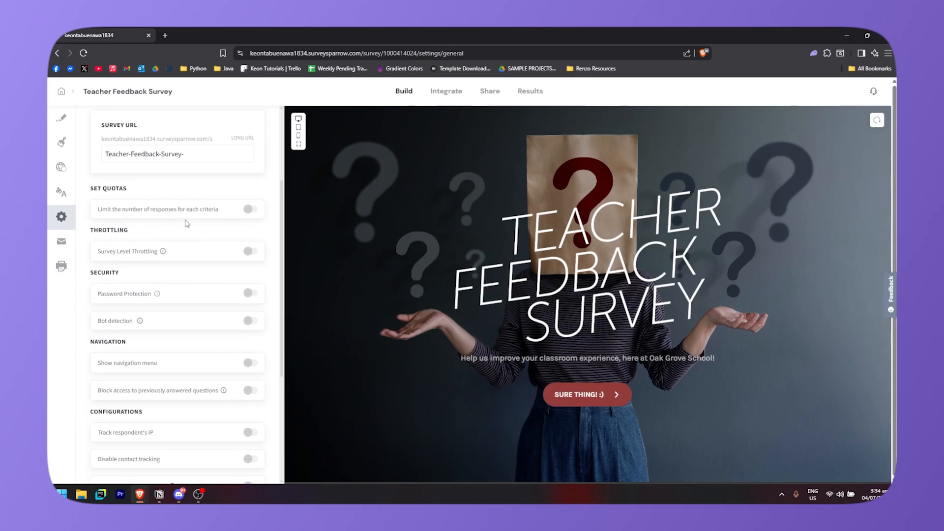
{"action": "scroll", "coordinate": [133, 231], "scroll_direction": "down", "scroll_amount": 1}
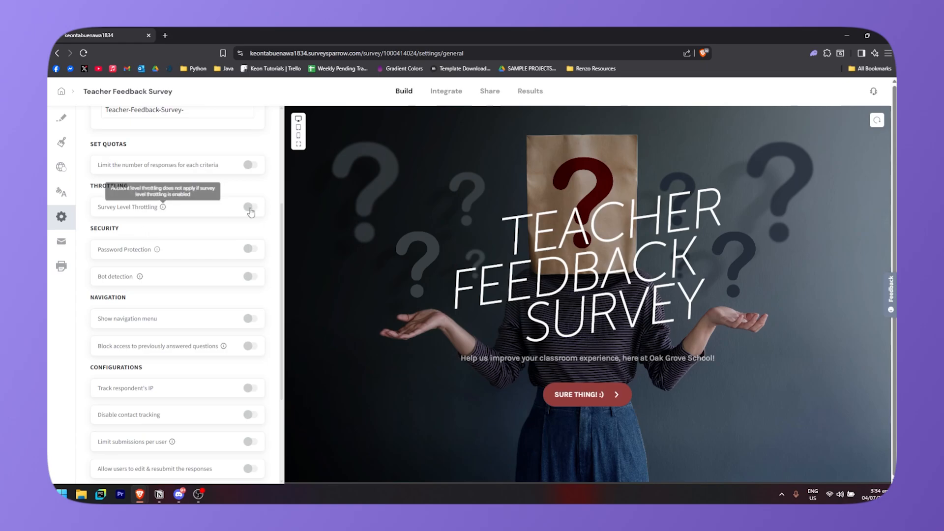
{"action": "mouse_move", "coordinate": [164, 208]}
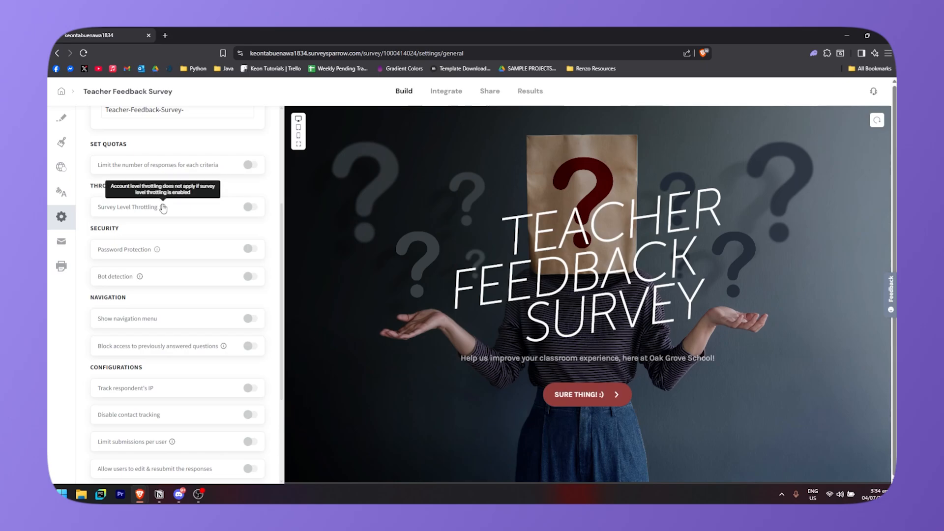
{"action": "scroll", "coordinate": [136, 214], "scroll_direction": "down", "scroll_amount": 1}
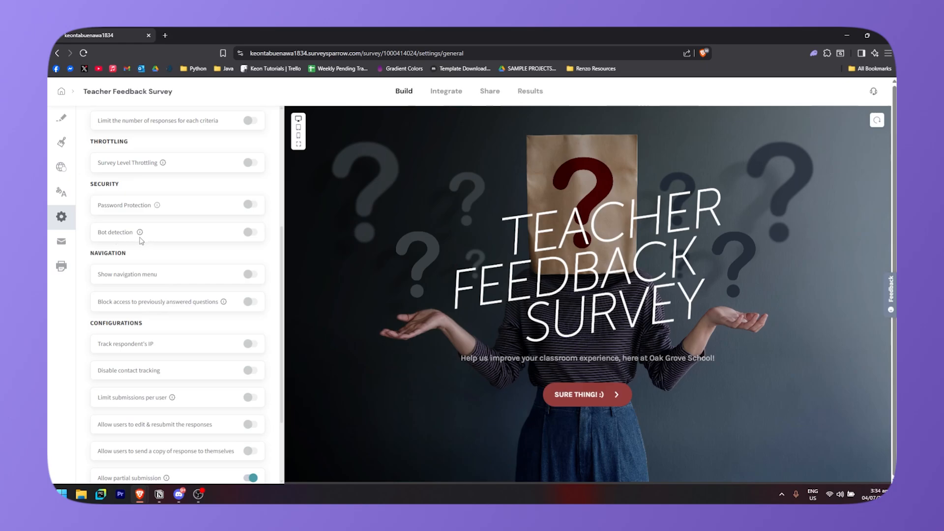
{"action": "scroll", "coordinate": [138, 244], "scroll_direction": "down", "scroll_amount": 1}
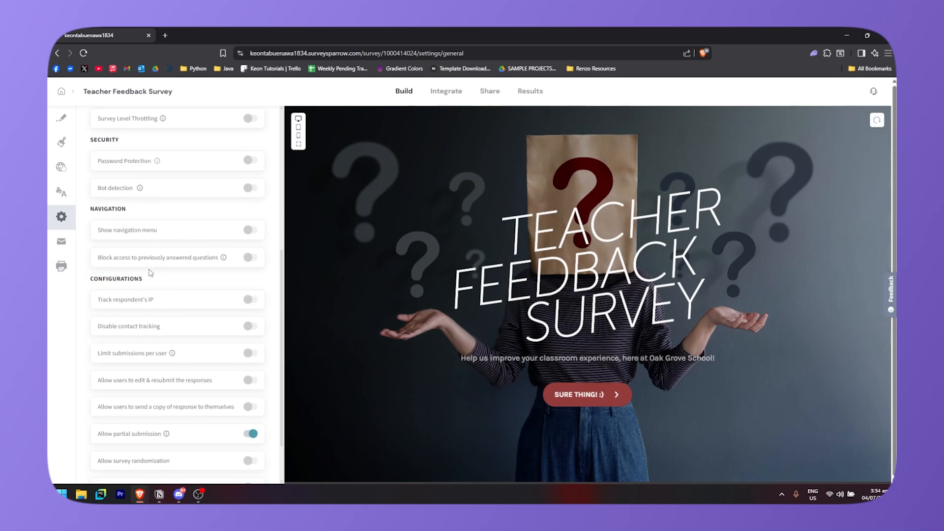
{"action": "scroll", "coordinate": [146, 276], "scroll_direction": "down", "scroll_amount": 2}
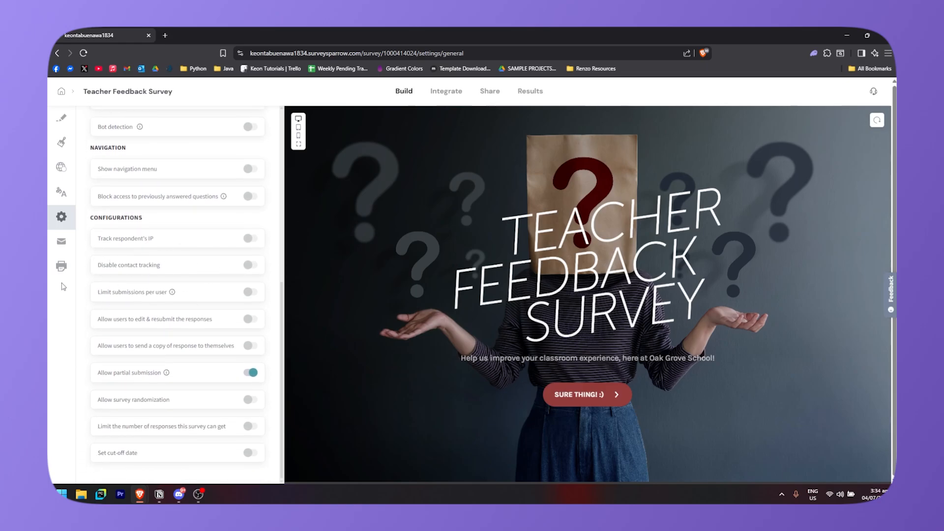
- Open the survey's email notification settings and look over the thank-you email preview
{"action": "key", "text": "alt+Tab"}
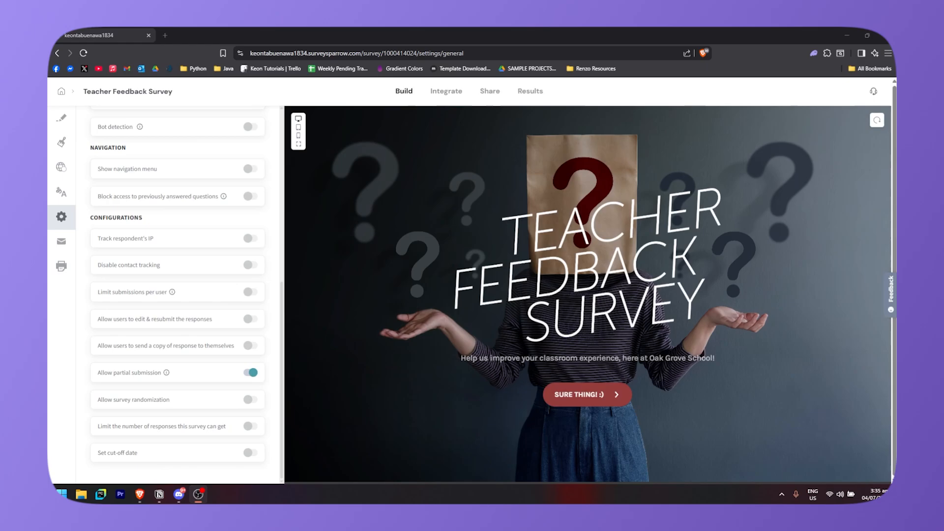
{"action": "left_click", "coordinate": [61, 241]}
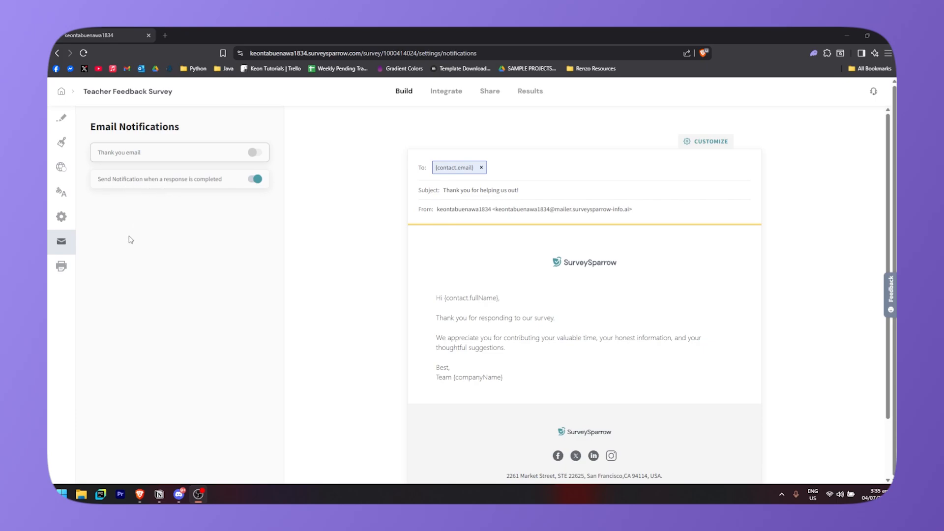
{"action": "scroll", "coordinate": [474, 252], "scroll_direction": "down", "scroll_amount": 2}
{"action": "scroll", "coordinate": [574, 358], "scroll_direction": "up", "scroll_amount": 2}
- Open the thank-you email template for customizing, review its recipient, subject, body and branding settings, and close it without saving
{"action": "left_click", "coordinate": [703, 143]}
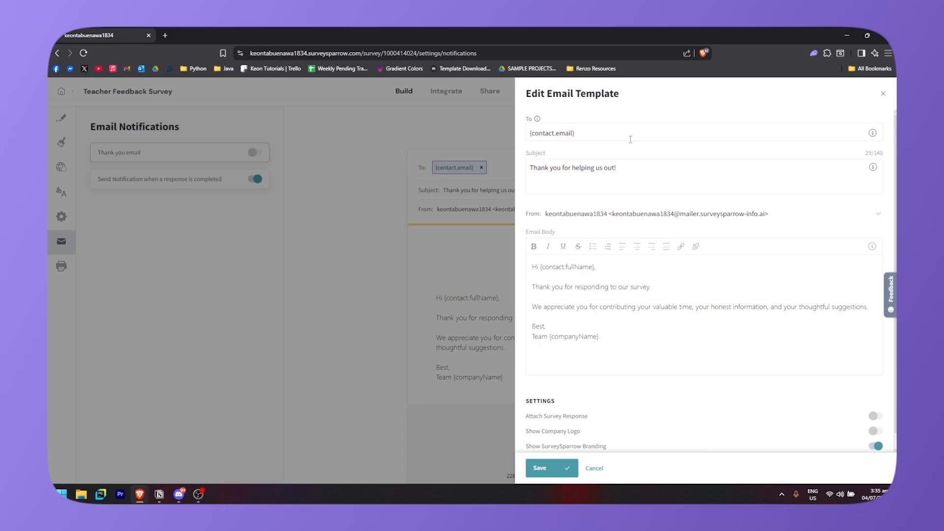
{"action": "scroll", "coordinate": [664, 197], "scroll_direction": "down", "scroll_amount": 1}
{"action": "scroll", "coordinate": [663, 135], "scroll_direction": "up", "scroll_amount": 1}
{"action": "scroll", "coordinate": [531, 242], "scroll_direction": "down", "scroll_amount": 1}
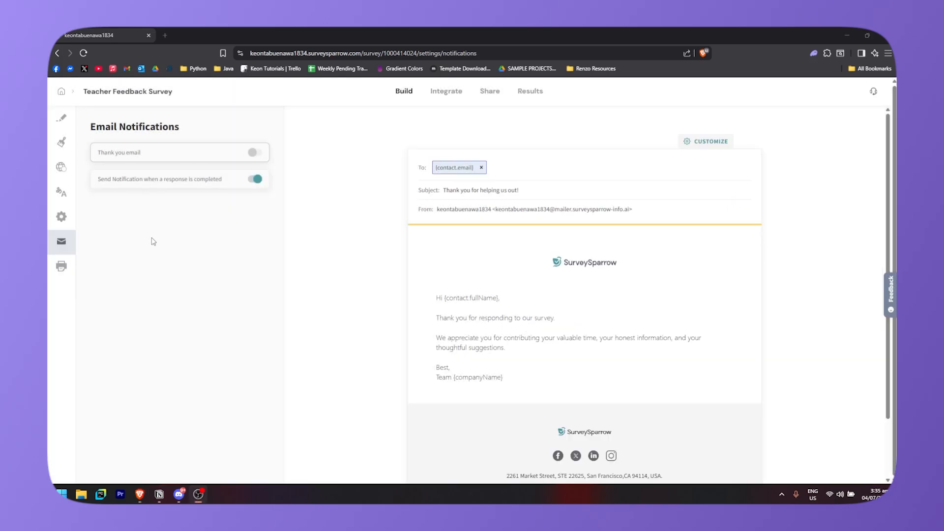
- Visit the survey's print page, and browse the list of app integrations available for the survey
{"action": "left_click", "coordinate": [61, 268]}
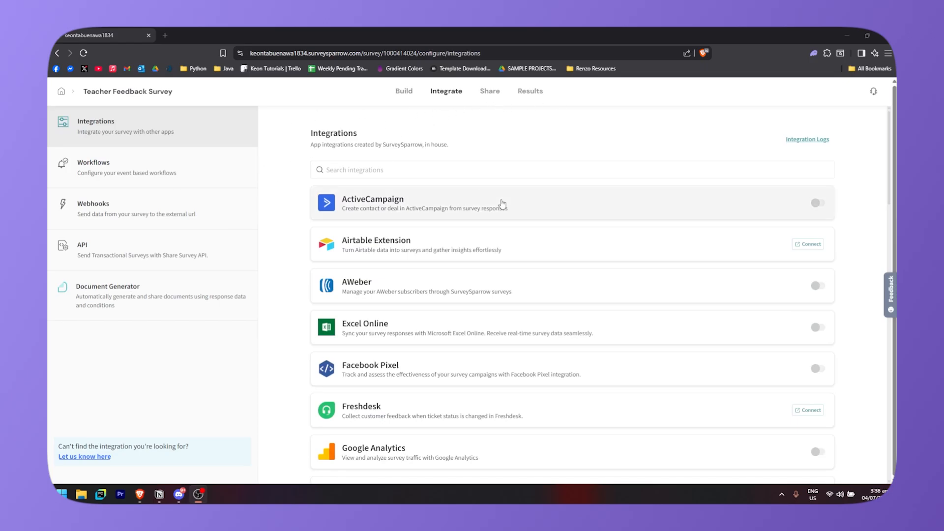
{"action": "scroll", "coordinate": [492, 207], "scroll_direction": "down", "scroll_amount": 7}
{"action": "scroll", "coordinate": [494, 226], "scroll_direction": "up", "scroll_amount": 8}
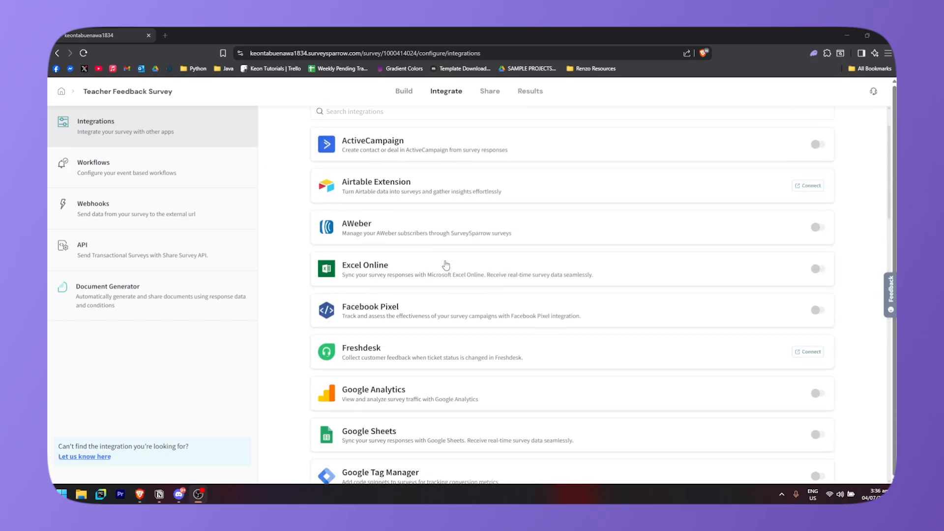
- Review the survey's workflows, webhooks, API and Document Generator pages, and close the Document Generator without creating a document
{"action": "left_click", "coordinate": [176, 181]}
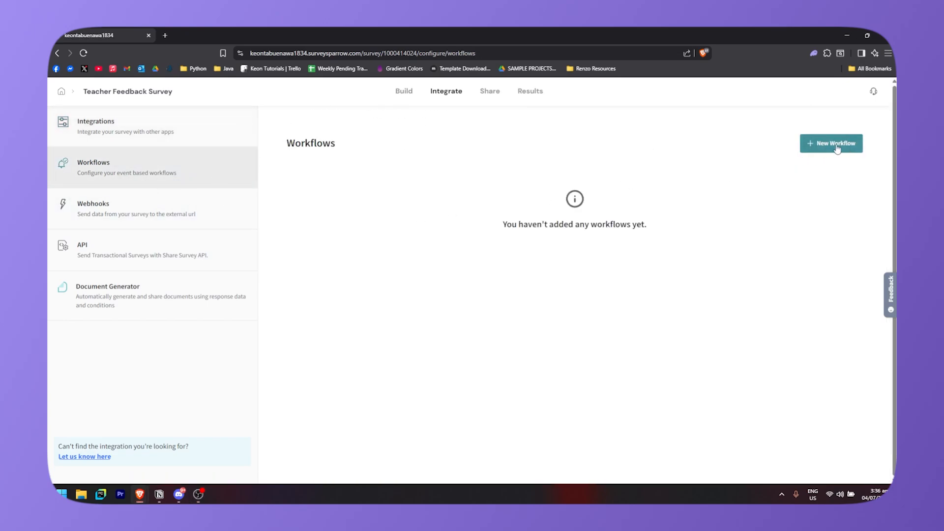
{"action": "left_click", "coordinate": [173, 214]}
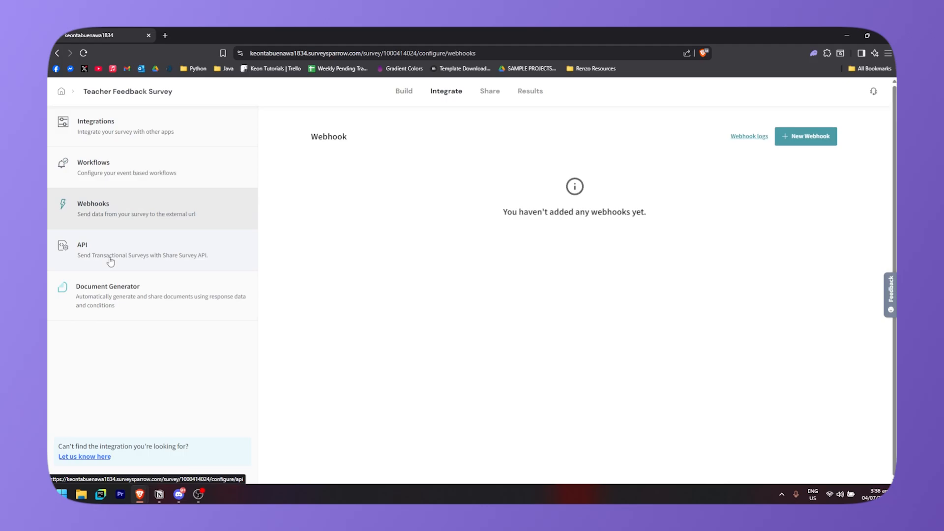
{"action": "left_click", "coordinate": [157, 256]}
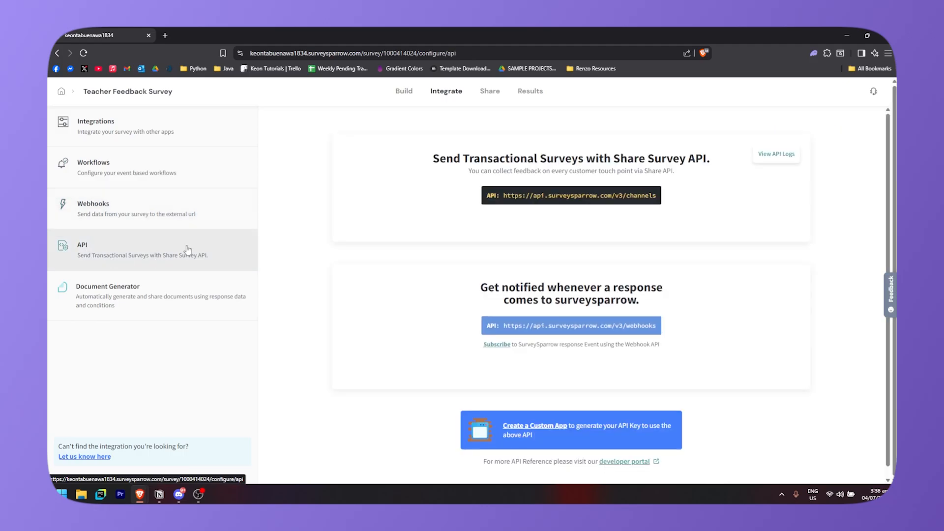
{"action": "left_click", "coordinate": [150, 309]}
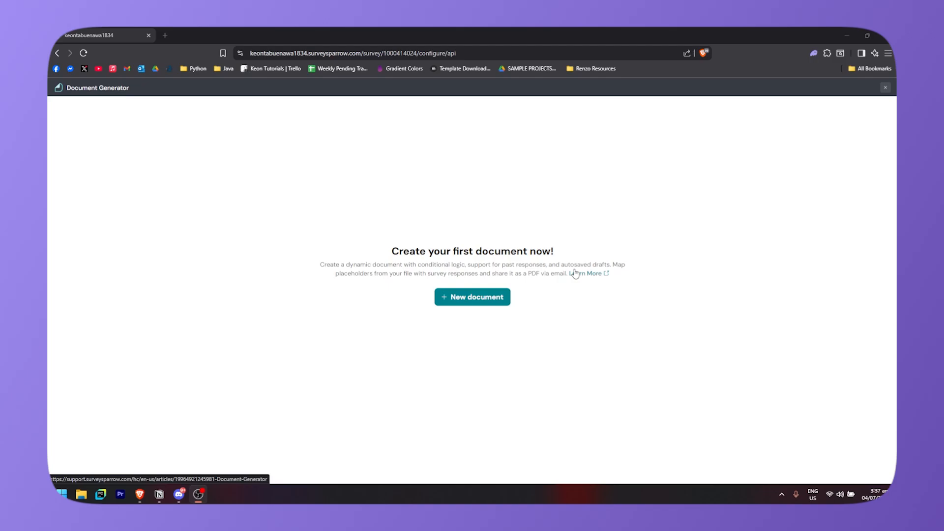
{"action": "left_click", "coordinate": [885, 87]}
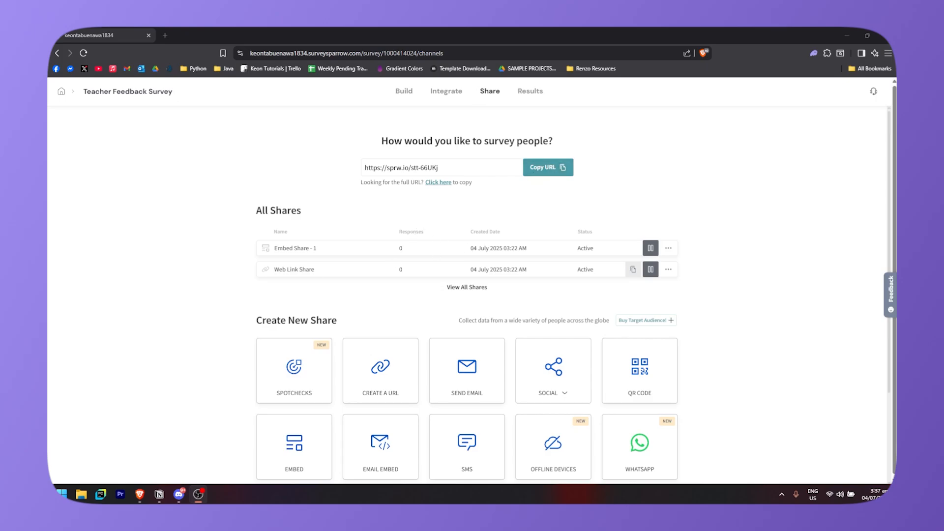
- Look through the survey's sharing page, including the existing shares and the channels for creating a new share
{"action": "scroll", "coordinate": [320, 349], "scroll_direction": "down", "scroll_amount": 3}
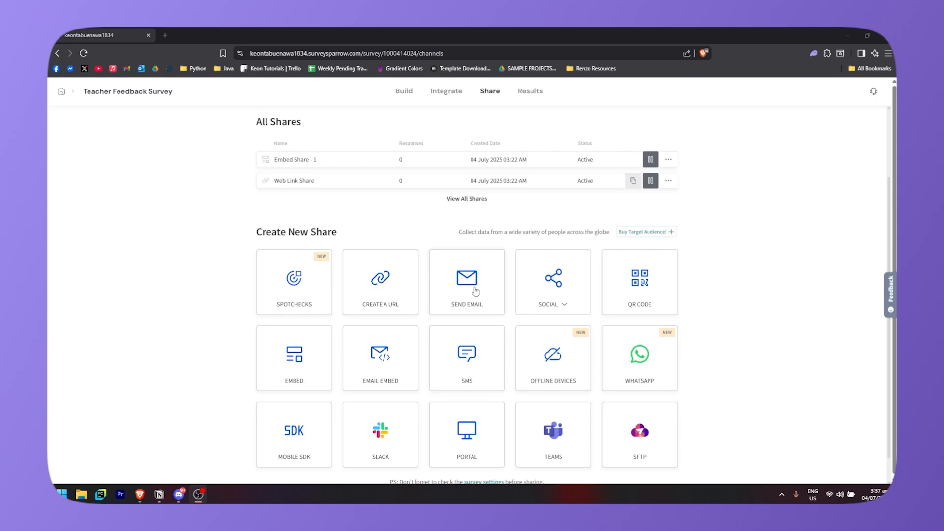
{"action": "scroll", "coordinate": [475, 291], "scroll_direction": "down", "scroll_amount": 1}
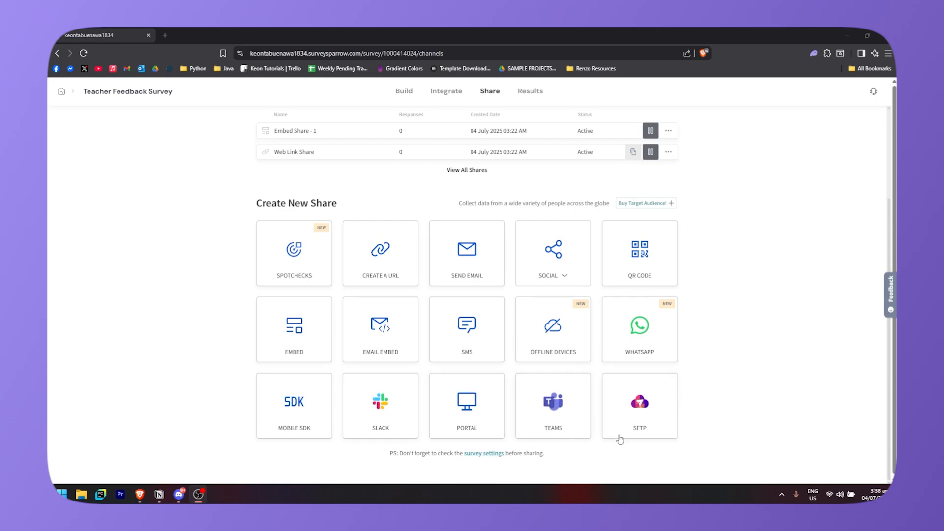
{"action": "scroll", "coordinate": [649, 438], "scroll_direction": "down", "scroll_amount": 2}
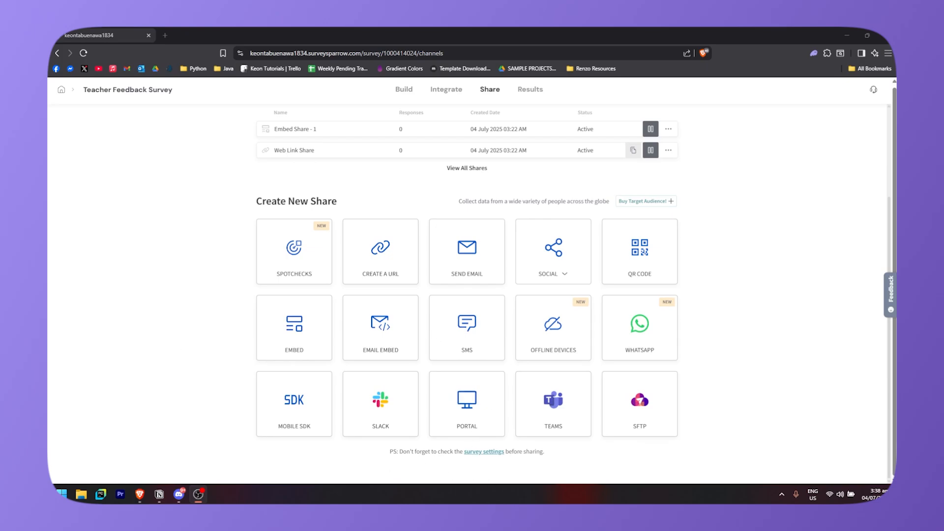
{"action": "scroll", "coordinate": [504, 294], "scroll_direction": "up", "scroll_amount": 2}
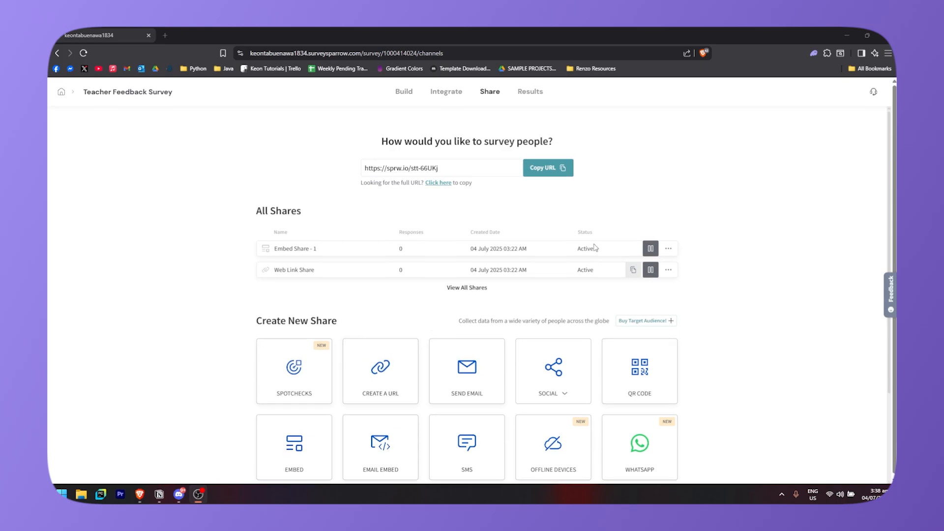
- View the survey's results, checking the Reports and Responses sections and returning to the Overview
{"action": "left_click", "coordinate": [530, 93]}
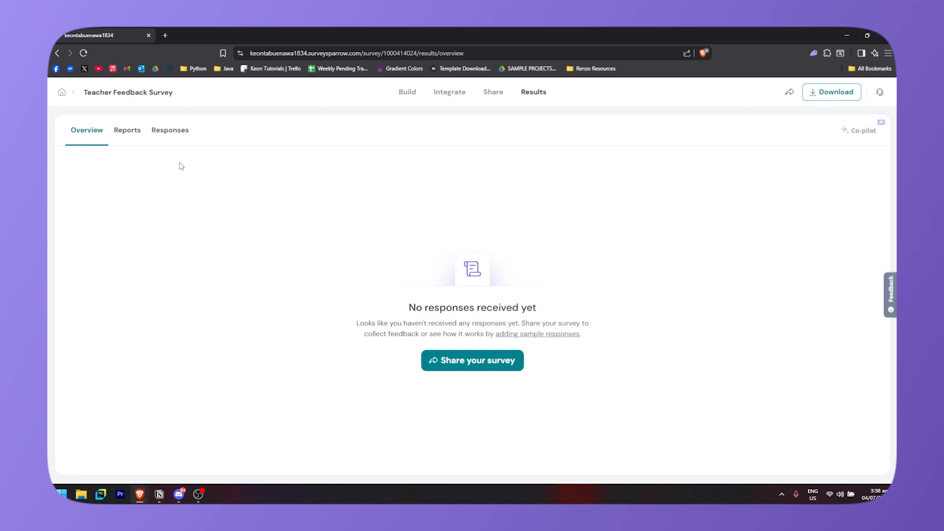
{"action": "left_click", "coordinate": [124, 129]}
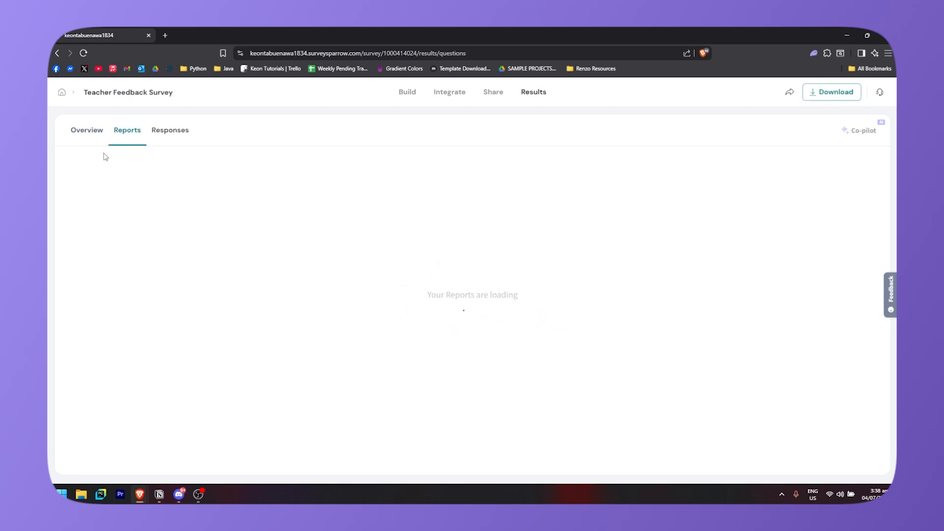
{"action": "left_click", "coordinate": [181, 134]}
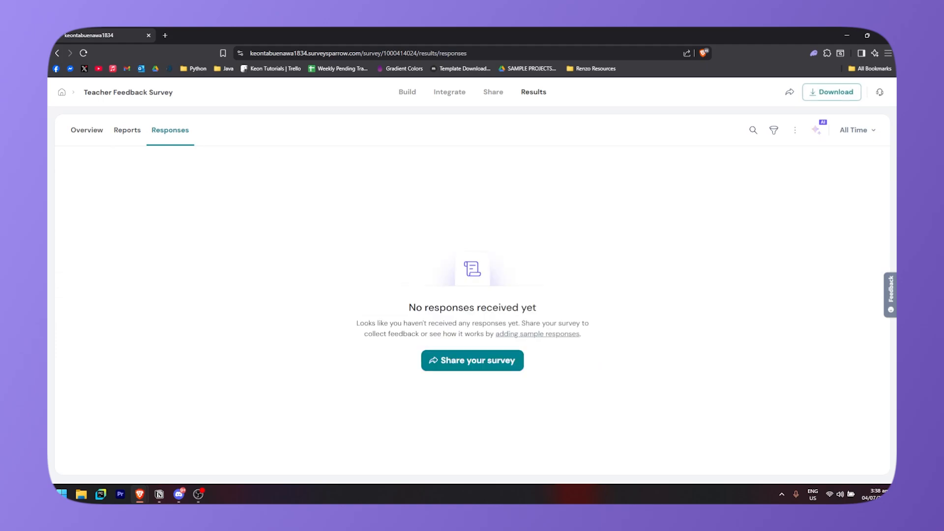
{"action": "left_click", "coordinate": [93, 138]}
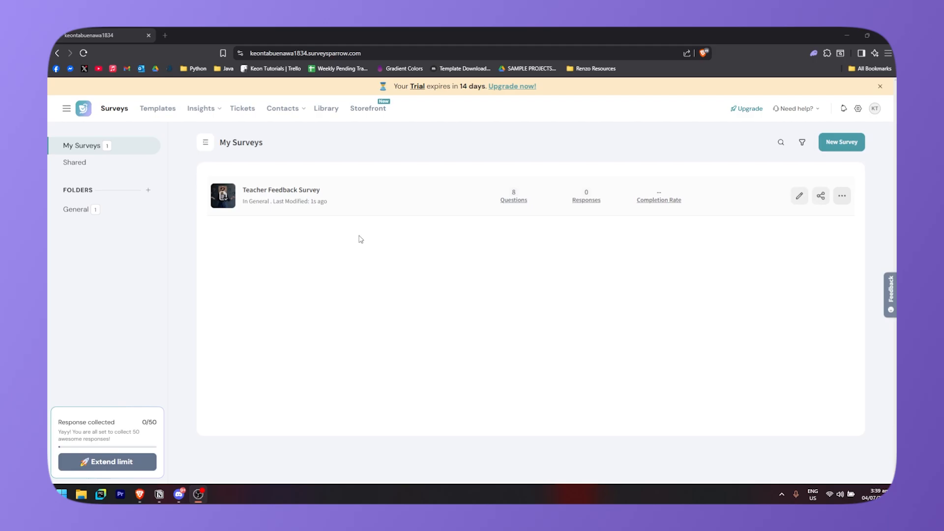
- Browse the survey template gallery from the account home page, and close it without choosing a template
{"action": "left_click", "coordinate": [157, 108]}
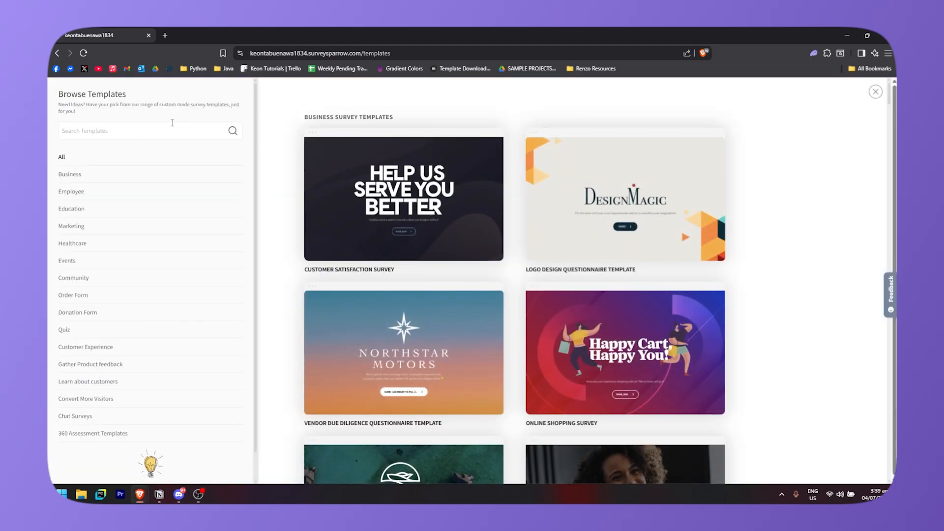
{"action": "scroll", "coordinate": [518, 279], "scroll_direction": "down", "scroll_amount": 4}
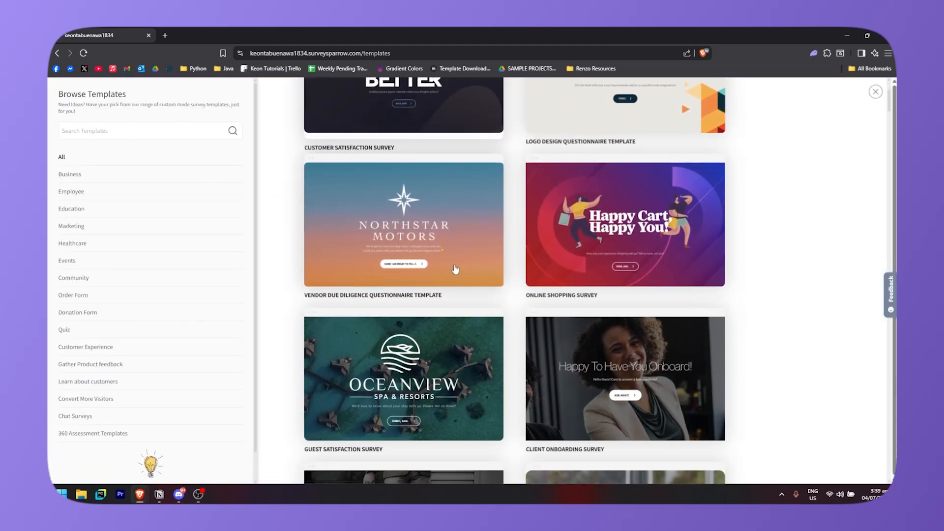
{"action": "scroll", "coordinate": [519, 279], "scroll_direction": "up", "scroll_amount": 4}
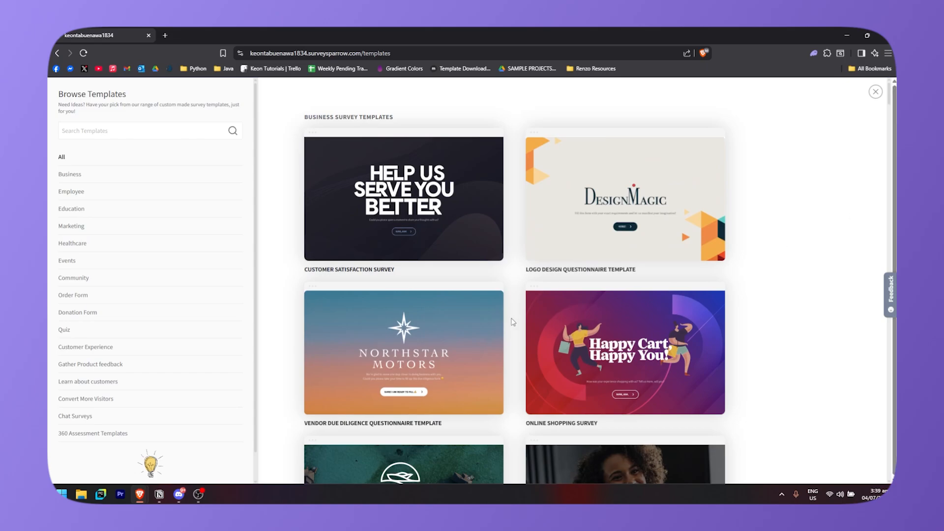
{"action": "left_click", "coordinate": [876, 91]}
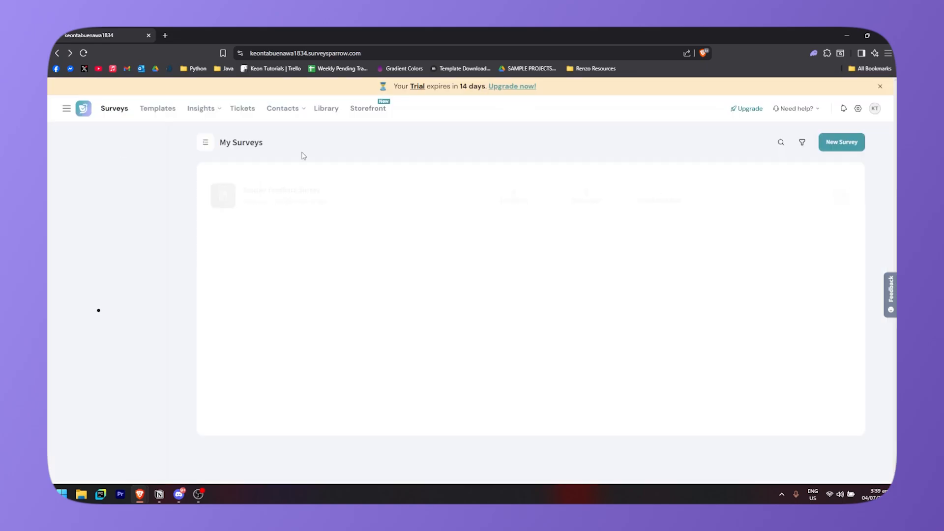
- Open the Dashboards page under Insights and look over the other Insights and Contacts options
{"action": "left_click", "coordinate": [213, 115]}
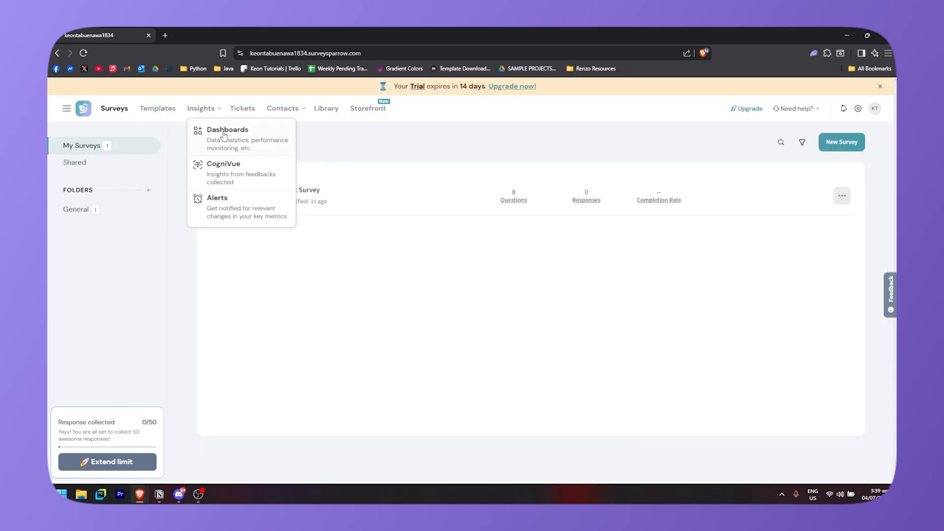
{"action": "left_click", "coordinate": [256, 153]}
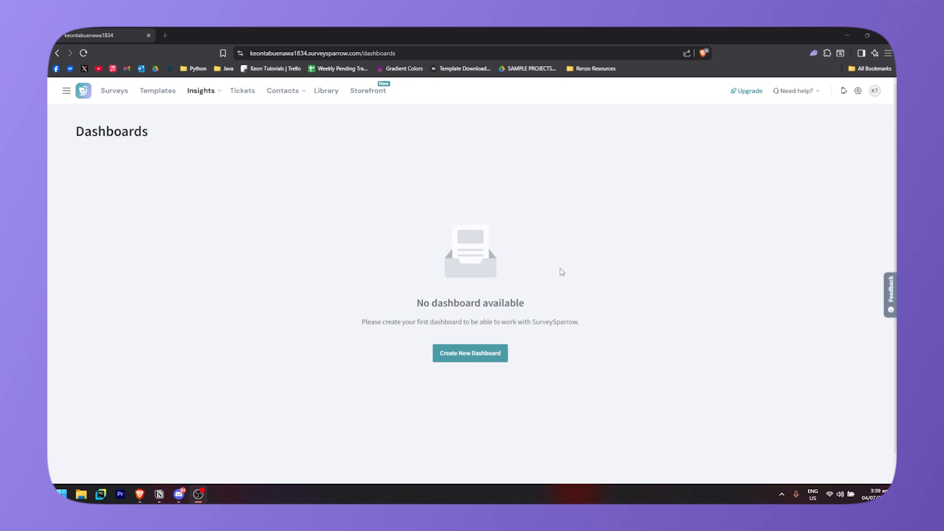
{"action": "mouse_move", "coordinate": [208, 93]}
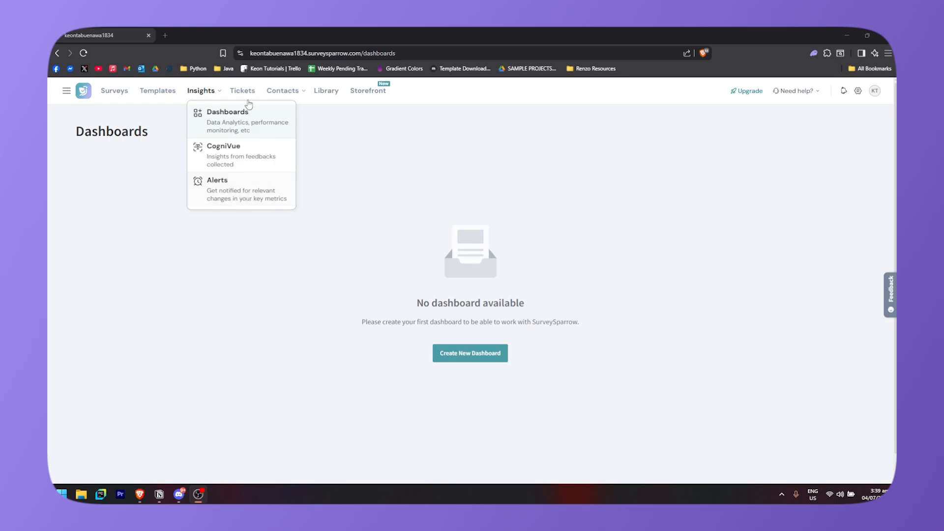
{"action": "mouse_move", "coordinate": [286, 96]}
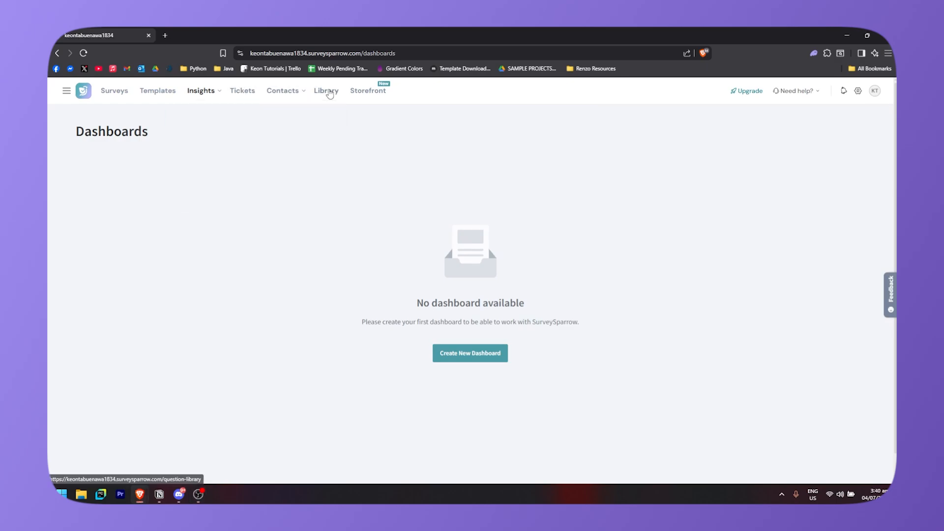
{"action": "mouse_move", "coordinate": [139, 95]}
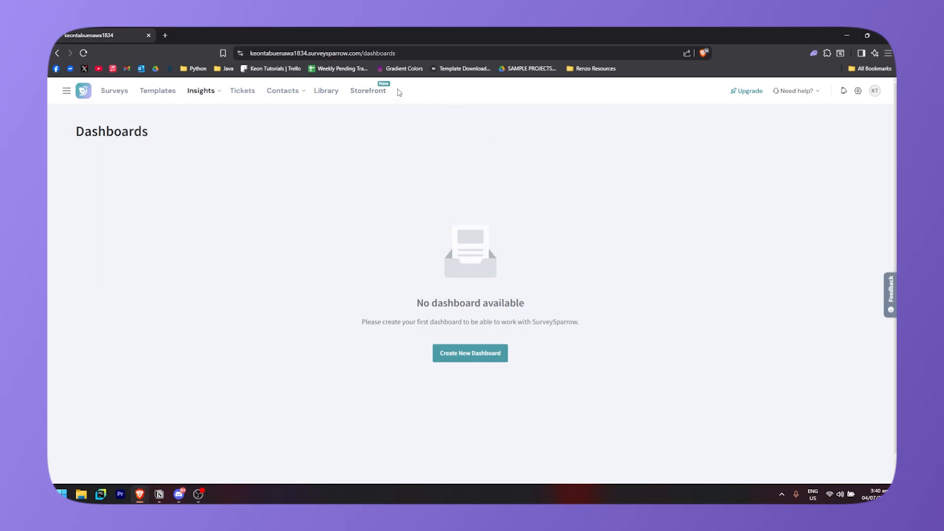
- Visit the Question Library, return to the survey list, try to open the Storefront, and dismiss the upgrade prompt
{"action": "left_click", "coordinate": [350, 94]}
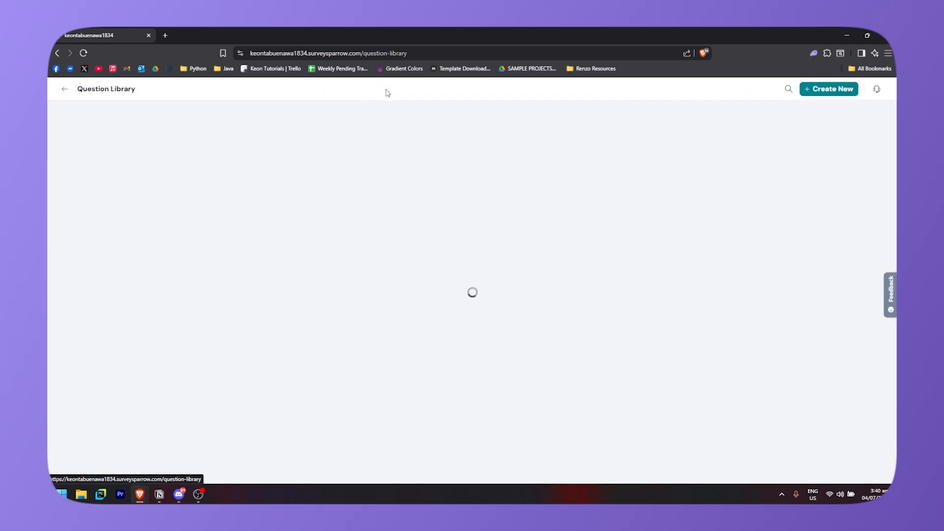
{"action": "left_click", "coordinate": [63, 89]}
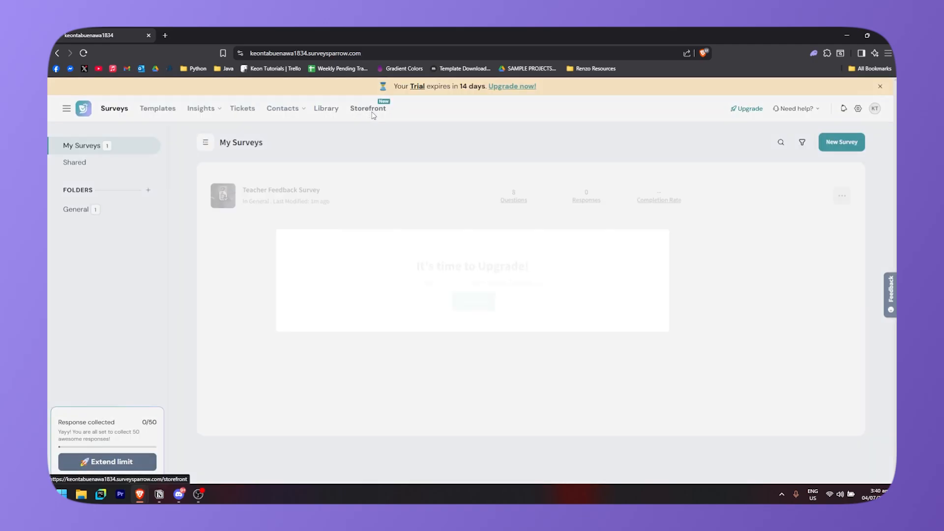
{"action": "left_click", "coordinate": [370, 108]}
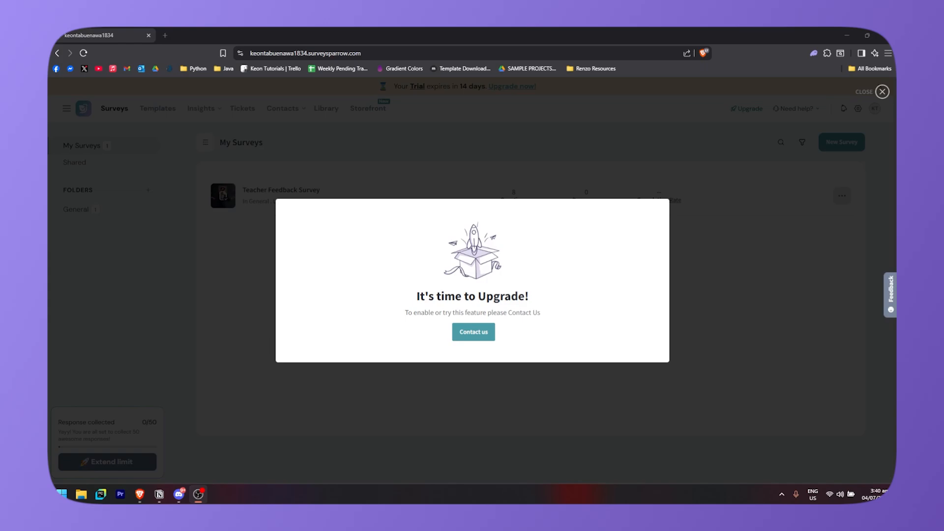
{"action": "left_click", "coordinate": [702, 146]}
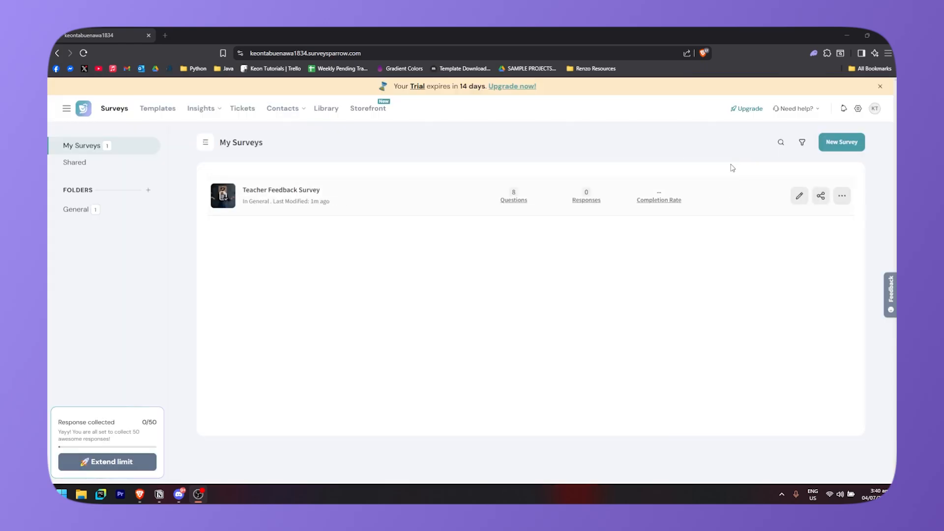
- Open the subscription upgrade page and compare the quarterly and yearly pricing of the Surveys plans
{"action": "left_click", "coordinate": [748, 108]}
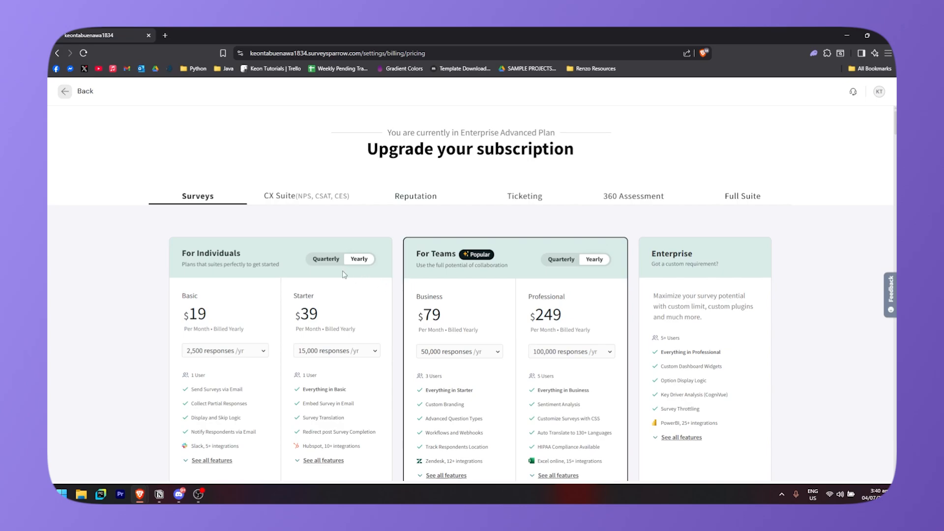
{"action": "left_click", "coordinate": [326, 259]}
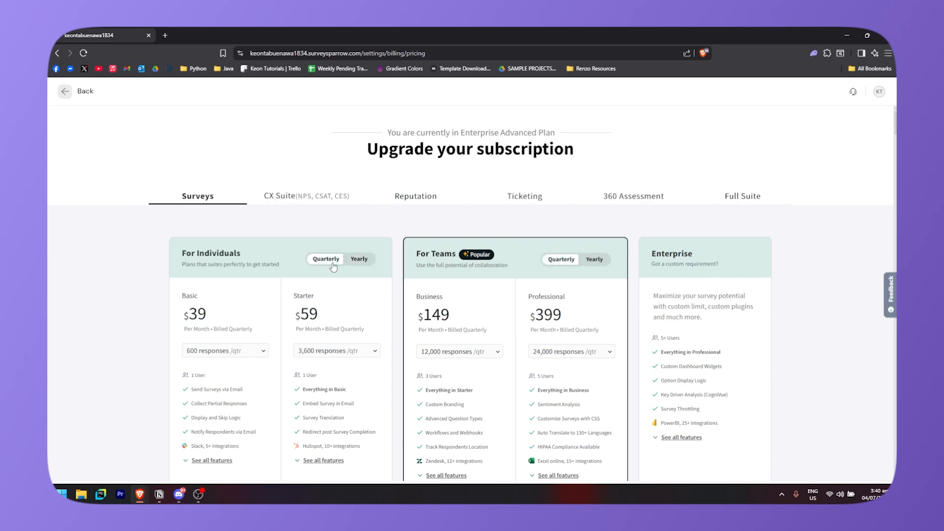
{"action": "left_click", "coordinate": [358, 259]}
{"action": "scroll", "coordinate": [315, 305], "scroll_direction": "down", "scroll_amount": 1}
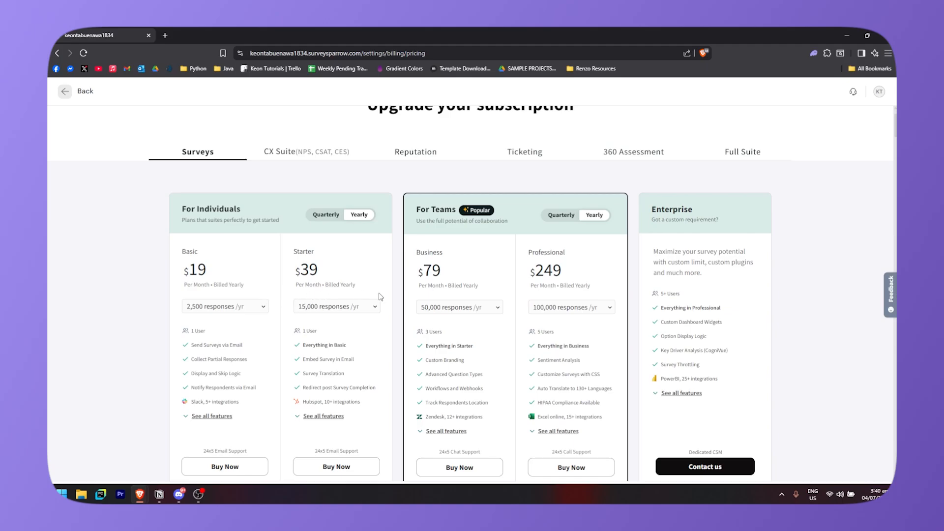
- Review the subscription plans for CX Suite, Reputation, Ticketing, 360 Assessment and Full Suite in turn
{"action": "scroll", "coordinate": [421, 238], "scroll_direction": "down", "scroll_amount": 1}
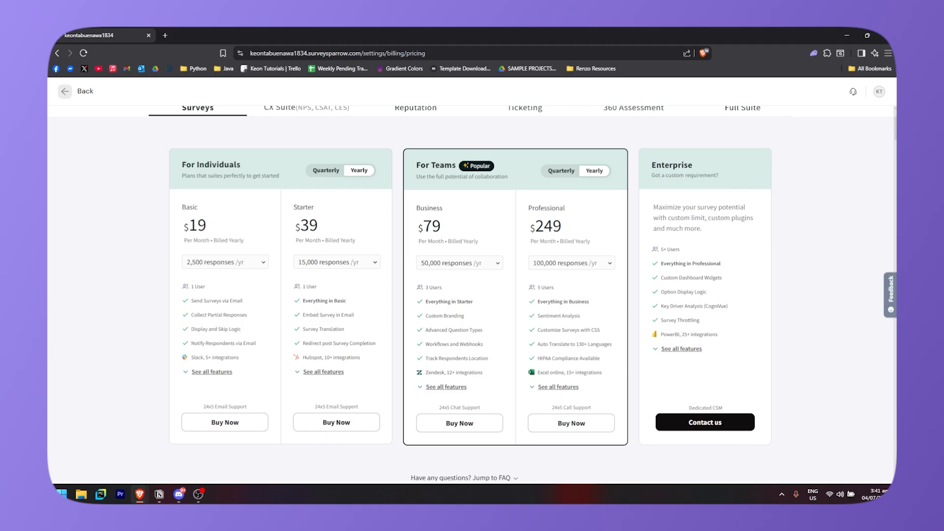
{"action": "scroll", "coordinate": [262, 183], "scroll_direction": "up", "scroll_amount": 1}
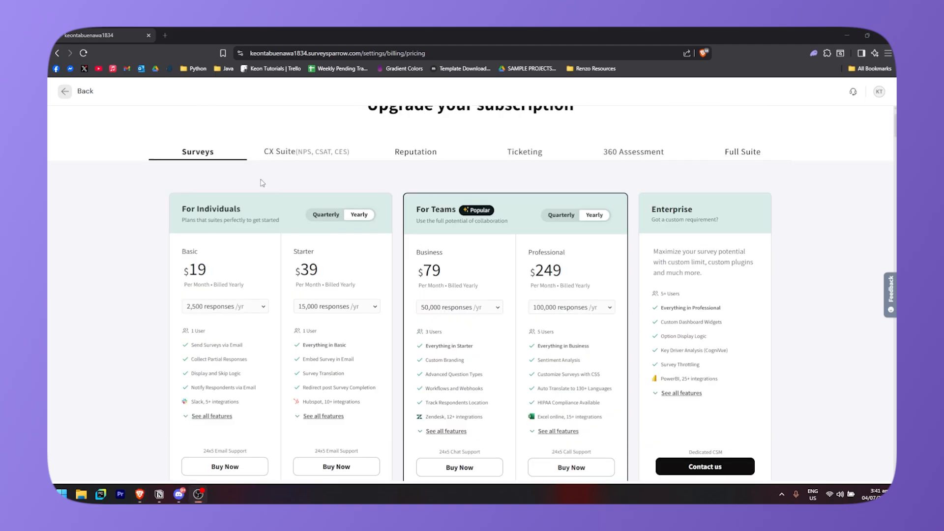
{"action": "left_click", "coordinate": [284, 156]}
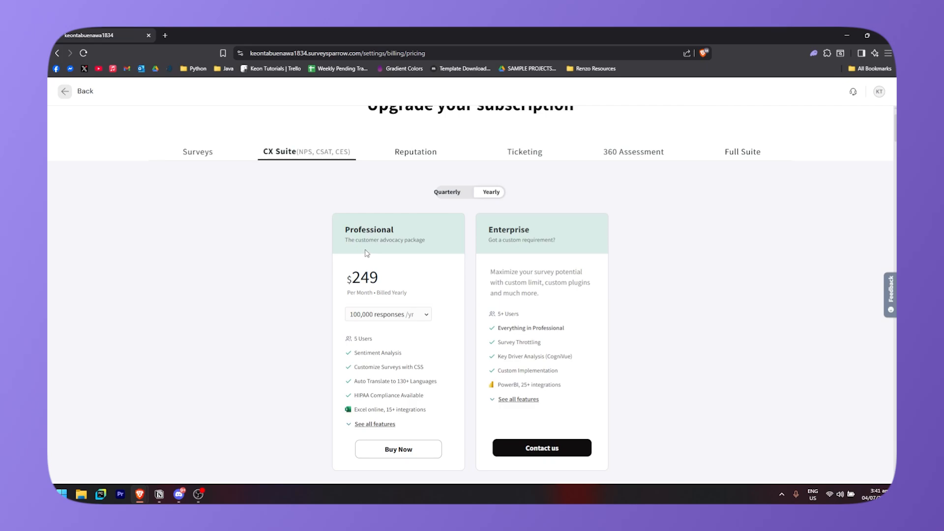
{"action": "left_click", "coordinate": [422, 158]}
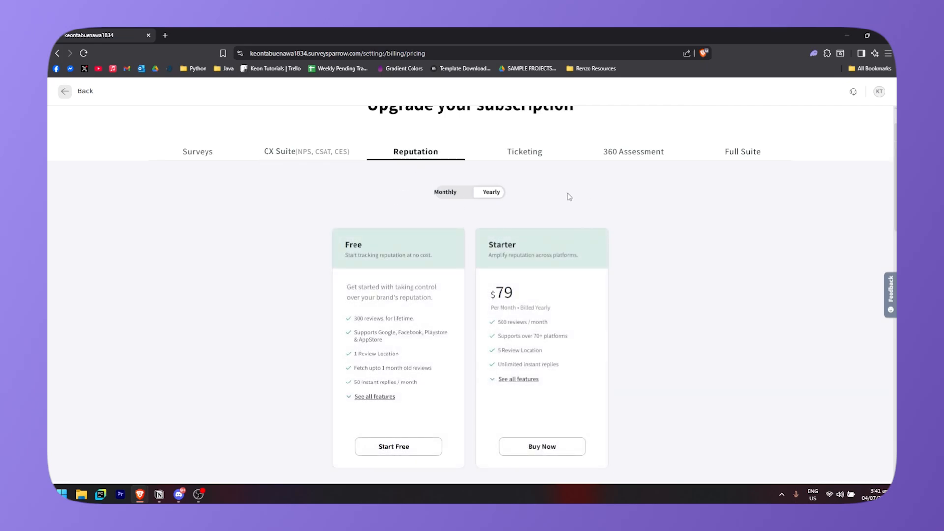
{"action": "left_click", "coordinate": [532, 157]}
{"action": "left_click", "coordinate": [634, 156]}
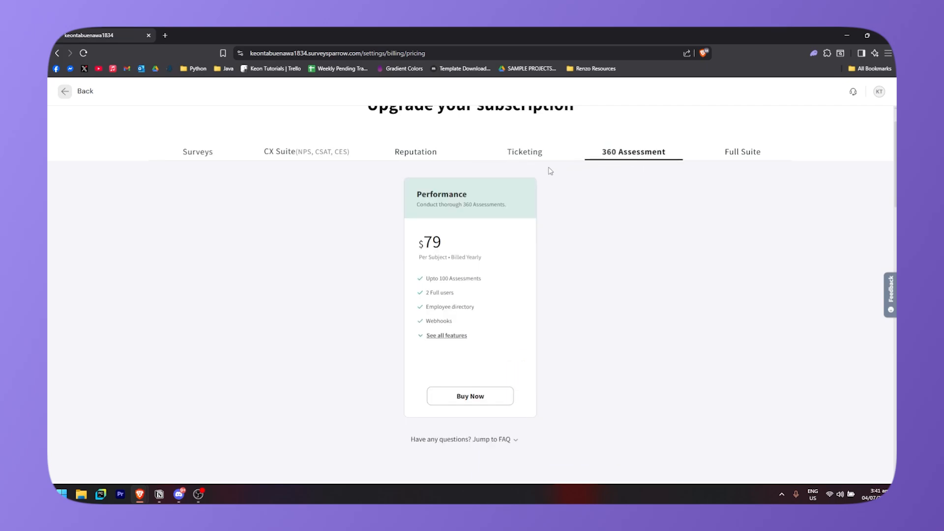
{"action": "left_click", "coordinate": [741, 154]}
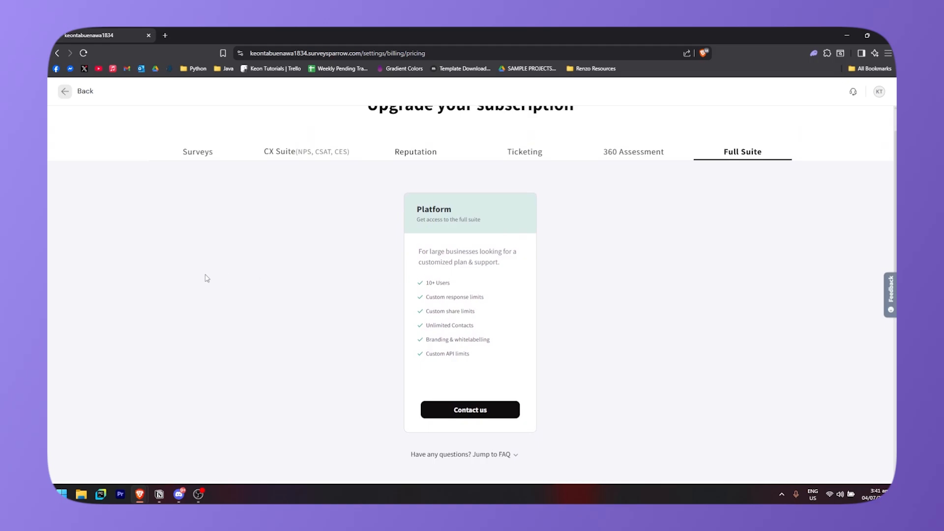
{"action": "scroll", "coordinate": [494, 356], "scroll_direction": "down", "scroll_amount": 5}
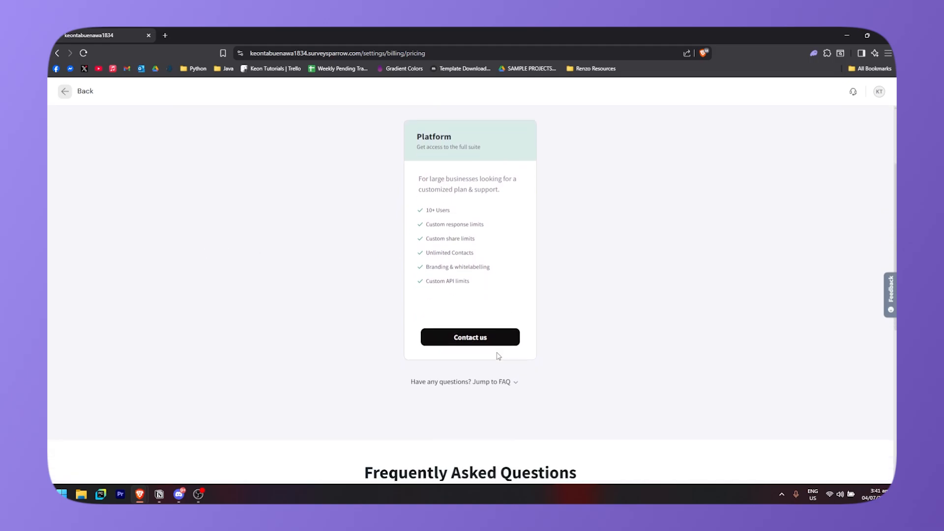
{"action": "scroll", "coordinate": [305, 293], "scroll_direction": "up", "scroll_amount": 7}
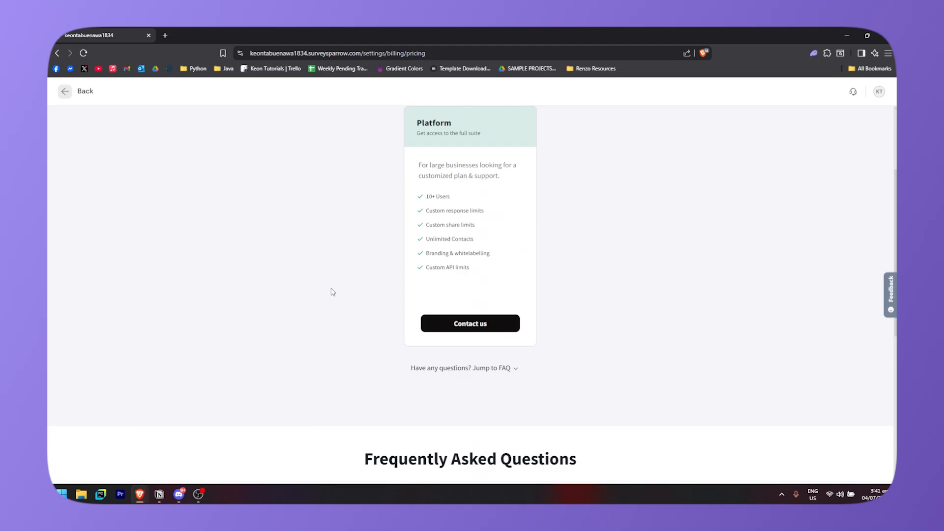
- Return to the Surveys plans and examine the usage limits of each plan in the comparison table
{"action": "left_click", "coordinate": [228, 198]}
{"action": "scroll", "coordinate": [453, 257], "scroll_direction": "down", "scroll_amount": 10}
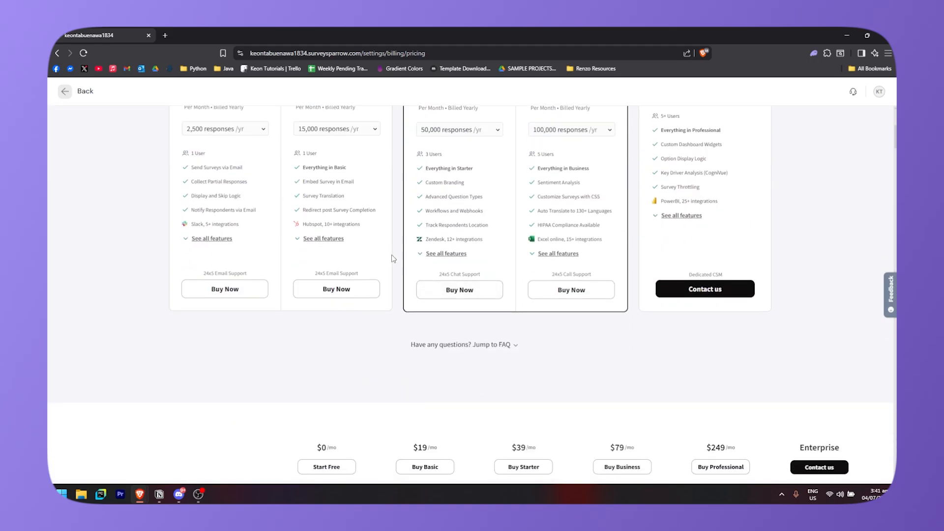
{"action": "scroll", "coordinate": [508, 266], "scroll_direction": "up", "scroll_amount": 1}
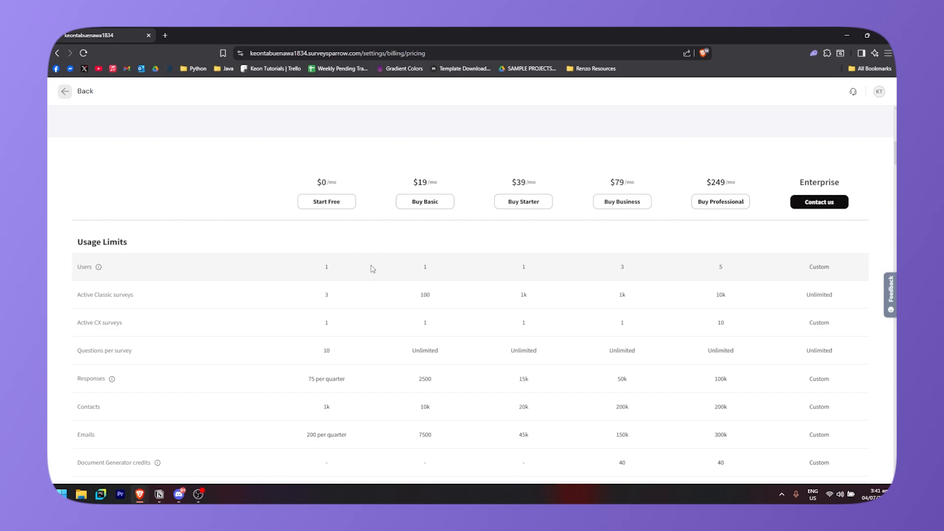
{"action": "scroll", "coordinate": [367, 260], "scroll_direction": "down", "scroll_amount": 2}
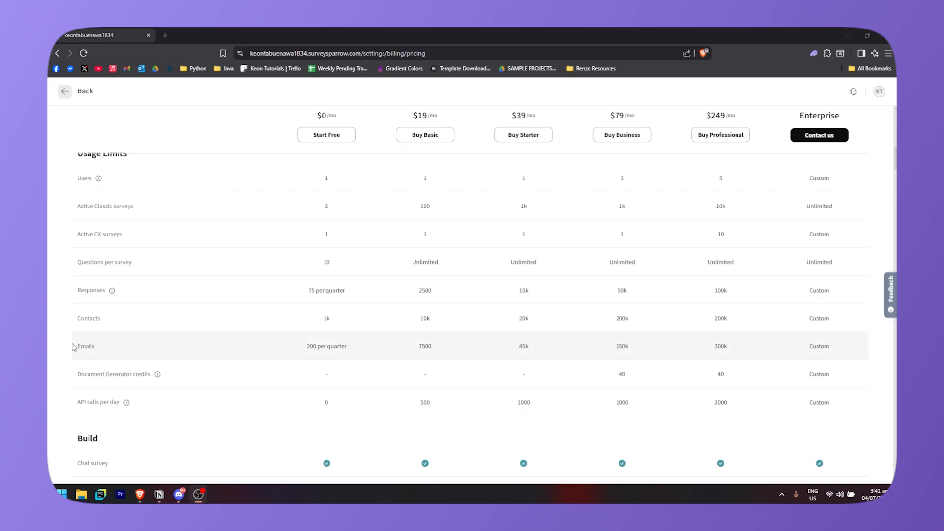
{"action": "scroll", "coordinate": [368, 286], "scroll_direction": "up", "scroll_amount": 2}
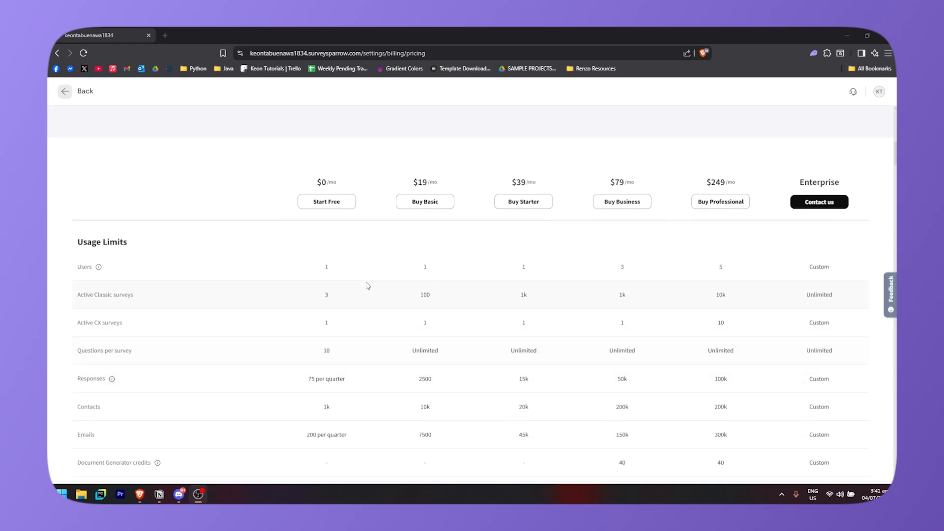
{"action": "scroll", "coordinate": [163, 281], "scroll_direction": "down", "scroll_amount": 4}
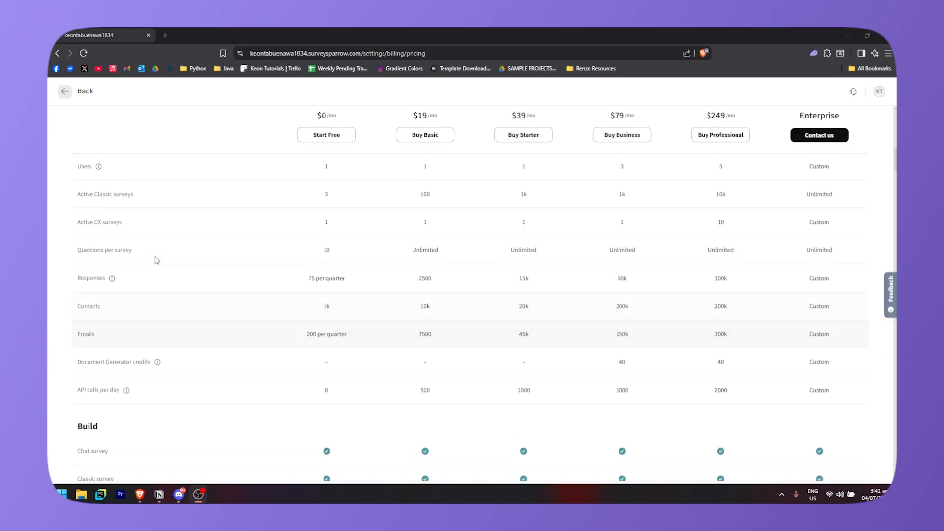
{"action": "scroll", "coordinate": [163, 261], "scroll_direction": "up", "scroll_amount": 2}
- Compare the Surveys plans' features from Build and Question Types through Distribute and Configure to Analyze
{"action": "scroll", "coordinate": [162, 276], "scroll_direction": "down", "scroll_amount": 10}
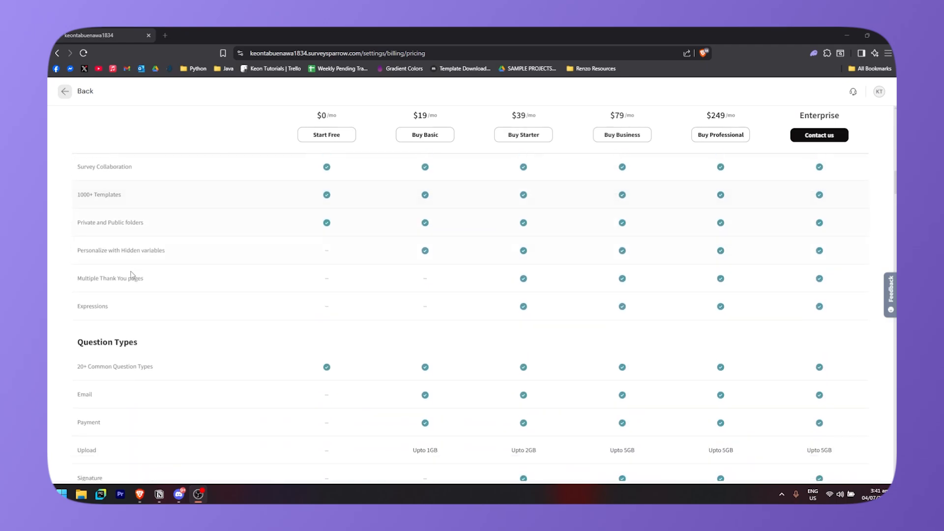
{"action": "scroll", "coordinate": [152, 278], "scroll_direction": "down", "scroll_amount": 10}
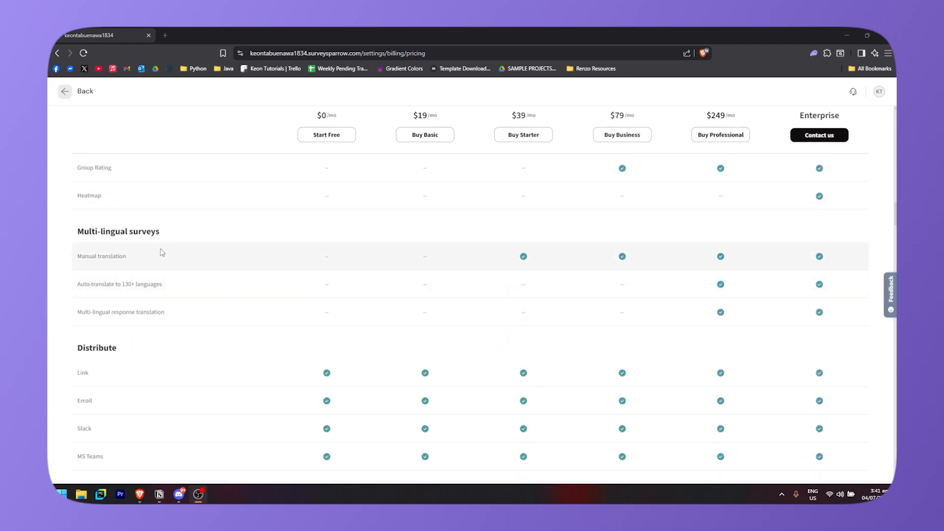
{"action": "scroll", "coordinate": [146, 243], "scroll_direction": "down", "scroll_amount": 3}
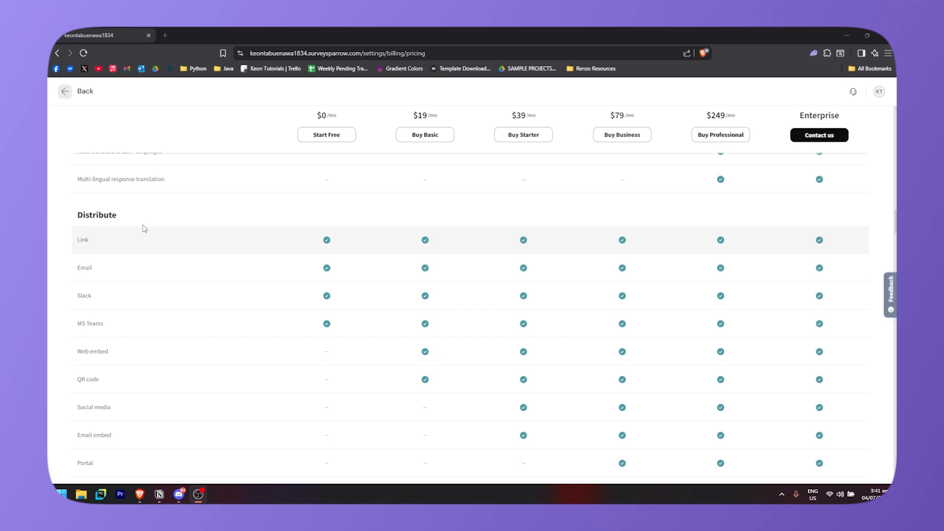
{"action": "scroll", "coordinate": [152, 236], "scroll_direction": "down", "scroll_amount": 13}
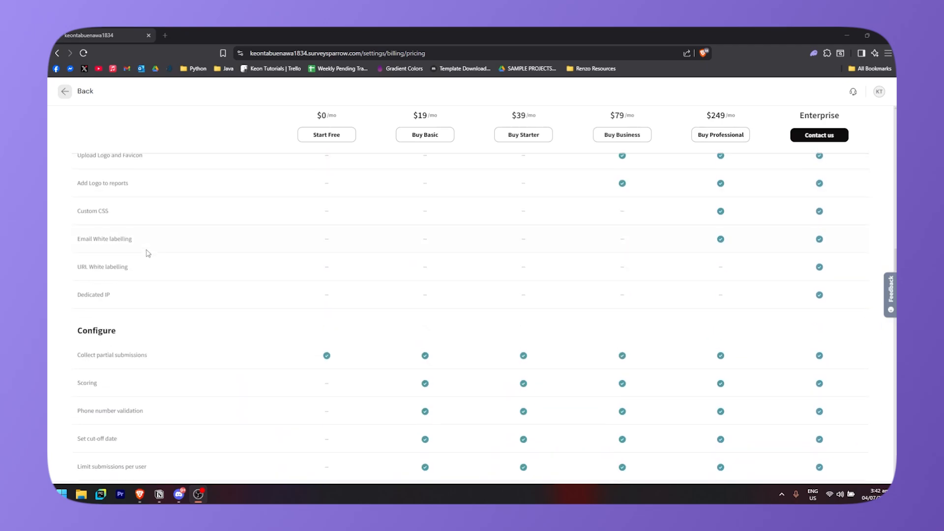
{"action": "scroll", "coordinate": [153, 248], "scroll_direction": "up", "scroll_amount": 2}
{"action": "scroll", "coordinate": [159, 240], "scroll_direction": "down", "scroll_amount": 15}
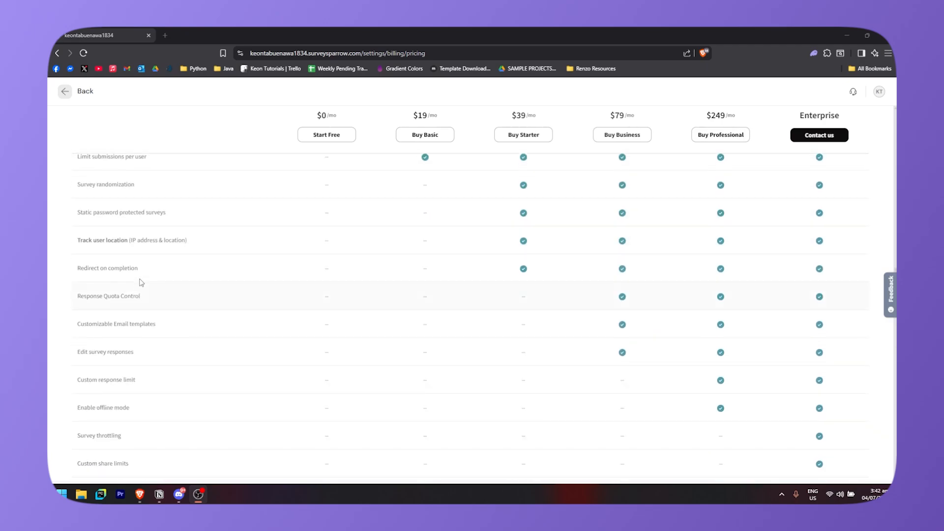
{"action": "scroll", "coordinate": [150, 261], "scroll_direction": "down", "scroll_amount": 7}
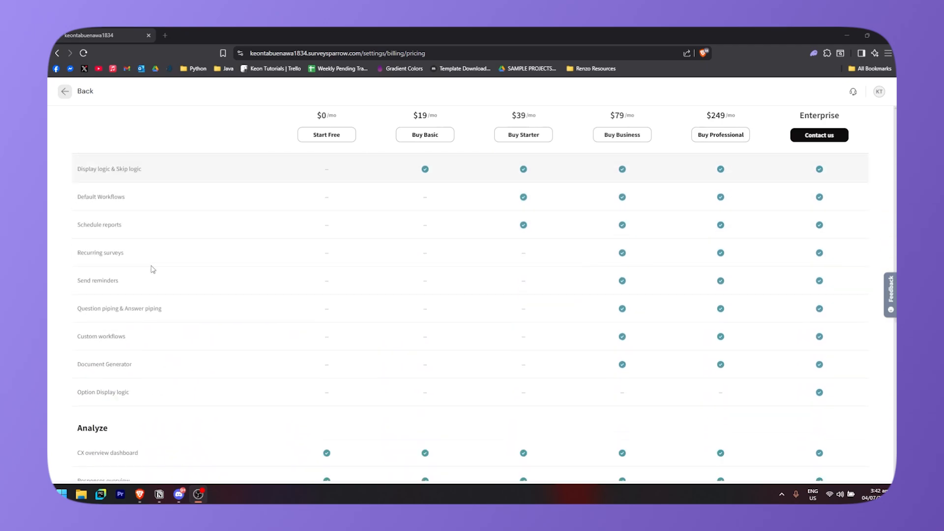
{"action": "scroll", "coordinate": [101, 258], "scroll_direction": "down", "scroll_amount": 2}
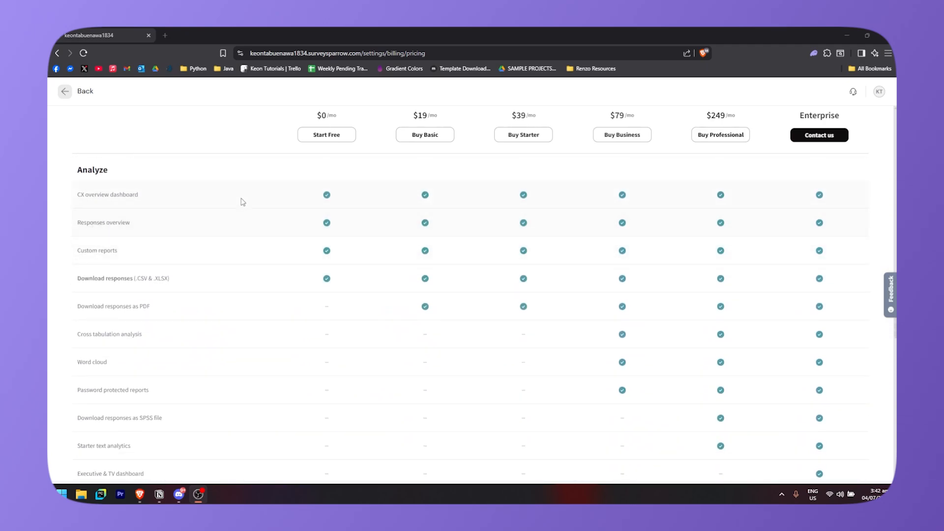
- Compare the Surveys plans' Security & Privacy, support, Payments and Integrations features
{"action": "scroll", "coordinate": [98, 265], "scroll_direction": "down", "scroll_amount": 14}
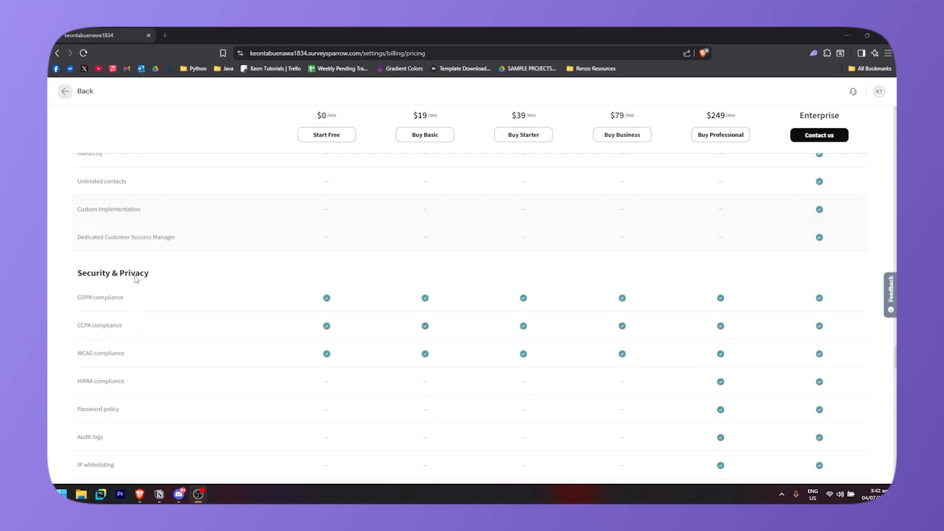
{"action": "scroll", "coordinate": [137, 279], "scroll_direction": "down", "scroll_amount": 12}
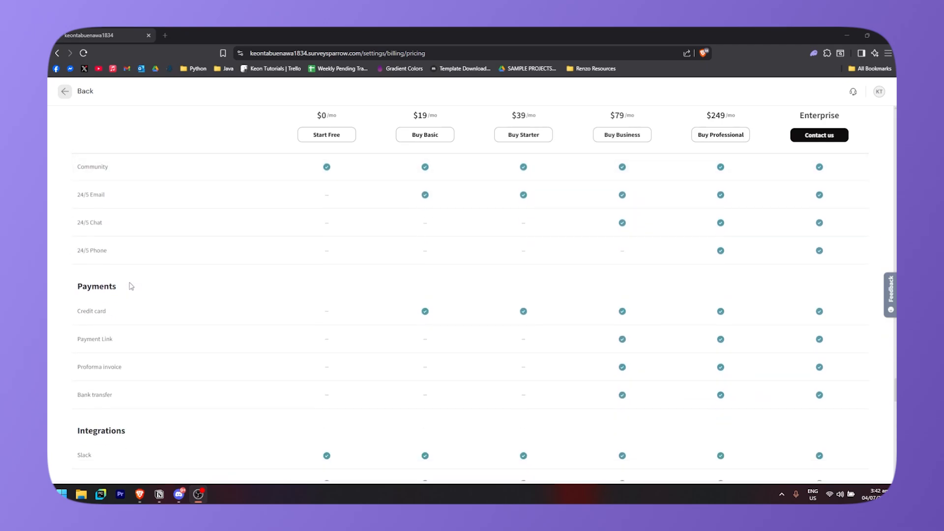
{"action": "scroll", "coordinate": [132, 283], "scroll_direction": "down", "scroll_amount": 10}
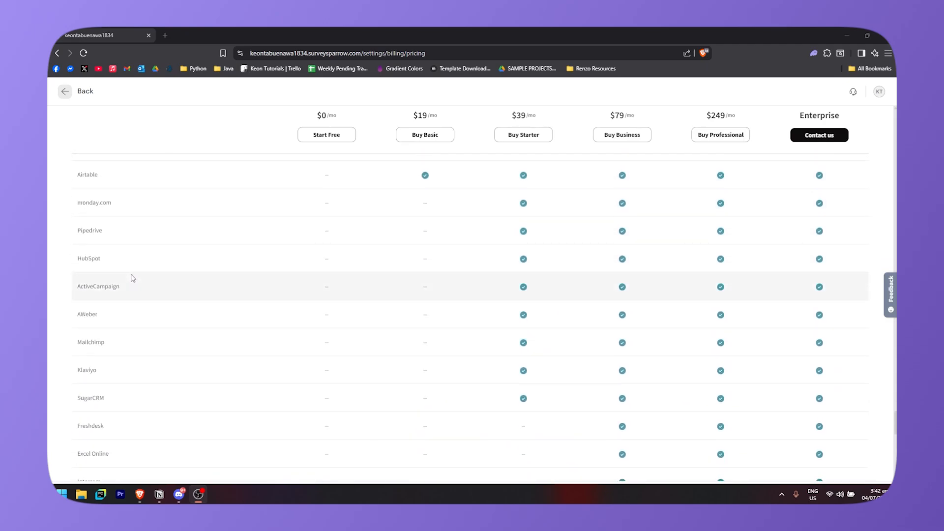
{"action": "scroll", "coordinate": [128, 280], "scroll_direction": "down", "scroll_amount": 3}
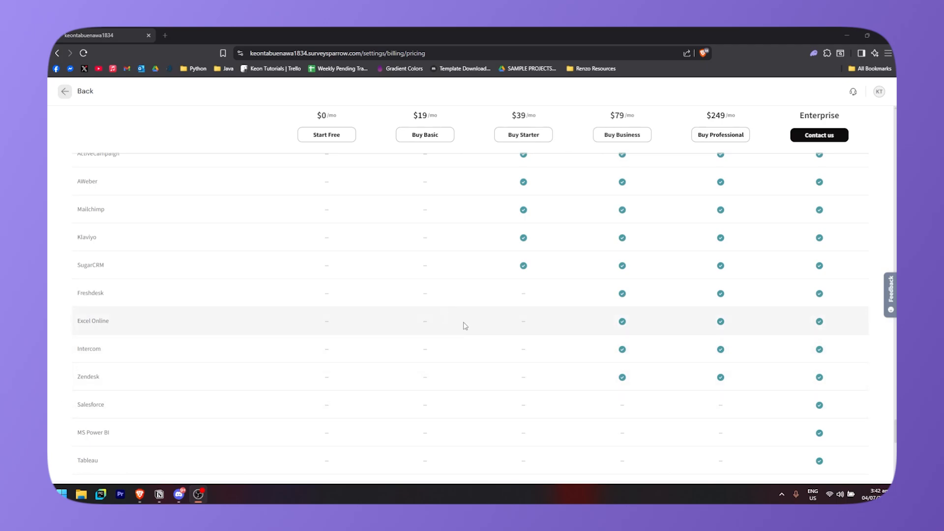
{"action": "scroll", "coordinate": [120, 365], "scroll_direction": "down", "scroll_amount": 3}
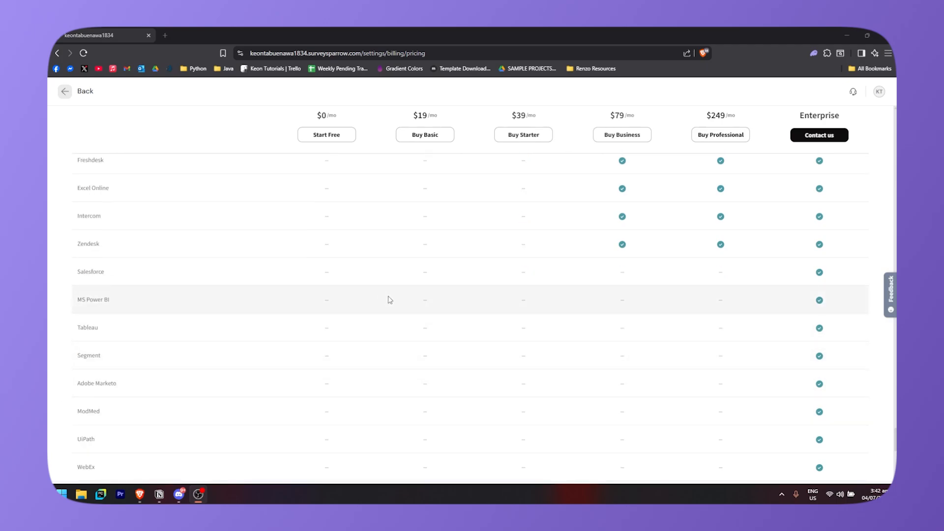
- Look over the Frequently Asked Questions below the plan comparison, and go back up to the Security & Privacy features
{"action": "scroll", "coordinate": [409, 291], "scroll_direction": "down", "scroll_amount": 6}
{"action": "scroll", "coordinate": [433, 273], "scroll_direction": "up", "scroll_amount": 4}
{"action": "scroll", "coordinate": [443, 278], "scroll_direction": "down", "scroll_amount": 5}
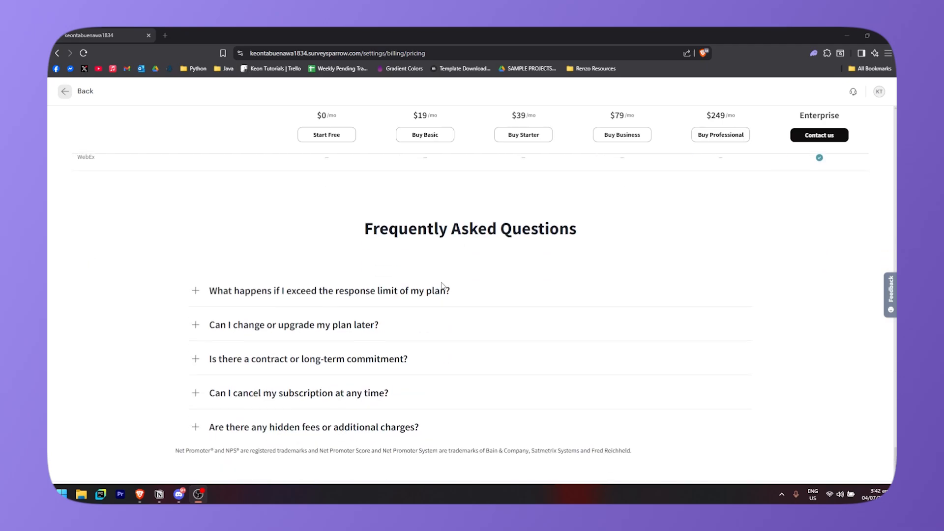
{"action": "scroll", "coordinate": [467, 266], "scroll_direction": "down", "scroll_amount": 2}
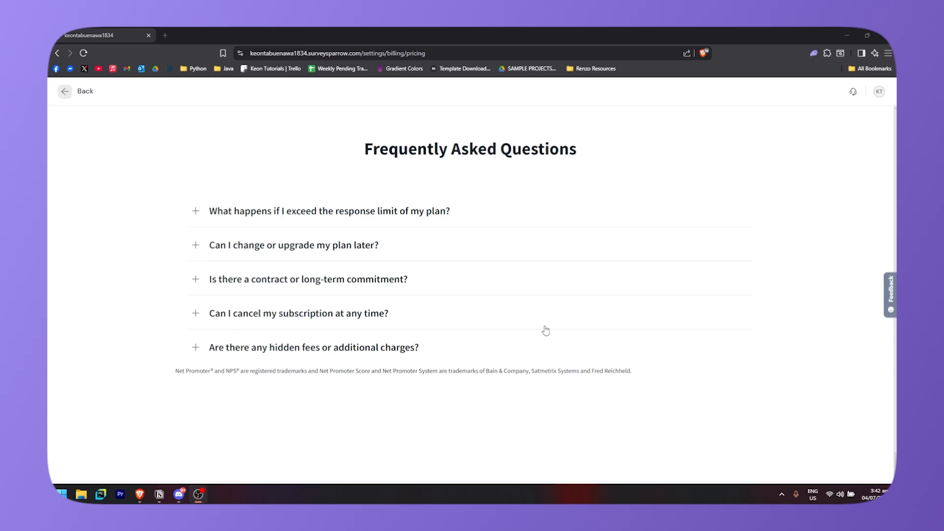
{"action": "scroll", "coordinate": [614, 332], "scroll_direction": "up", "scroll_amount": 5}
{"action": "scroll", "coordinate": [722, 351], "scroll_direction": "up", "scroll_amount": 10}
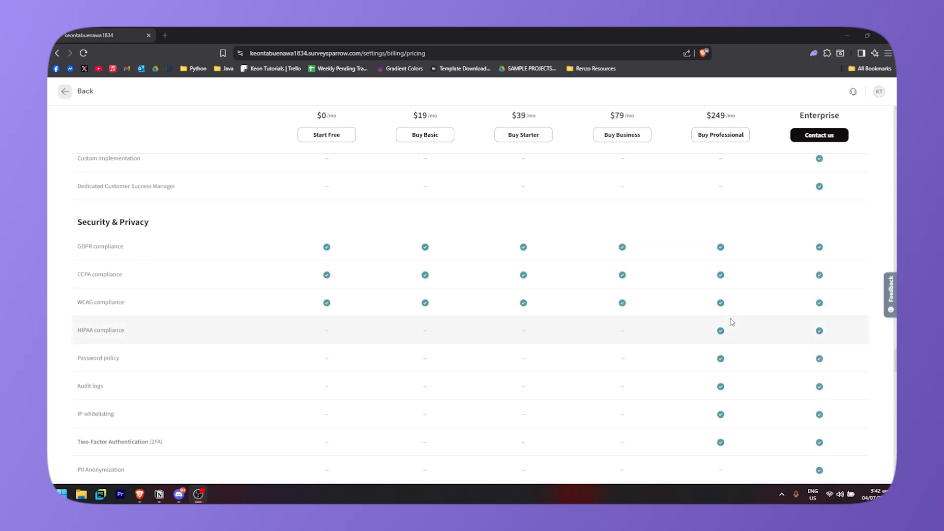